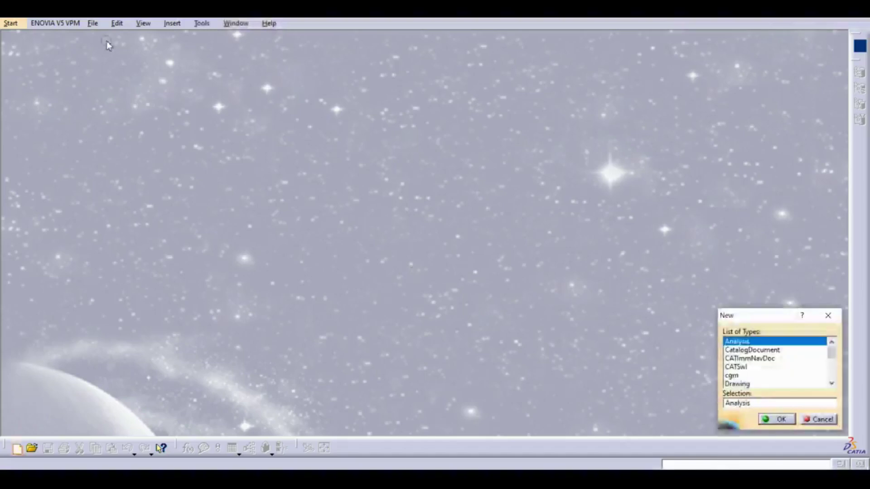
Create a new part document named Screw
left_click(732, 376)
scroll(733, 379, "down", 3)
left_click(731, 358)
scroll(731, 360, "down", 1)
left_click(772, 419)
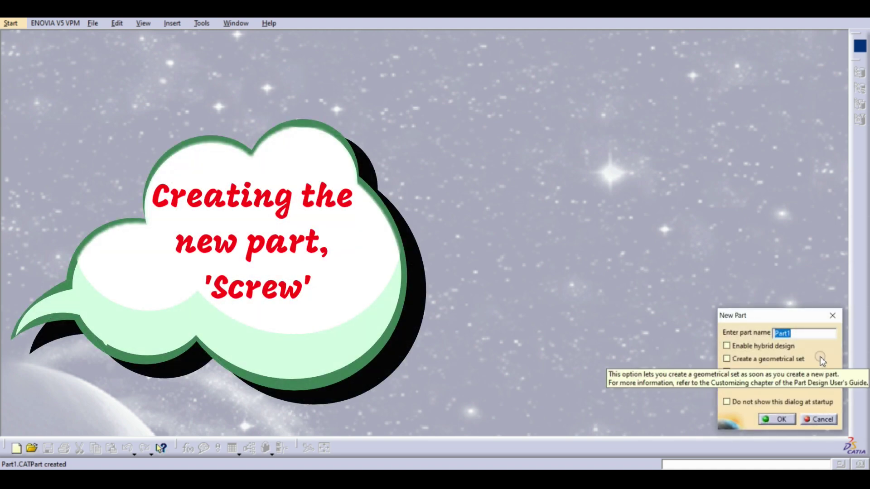
type("Screw")
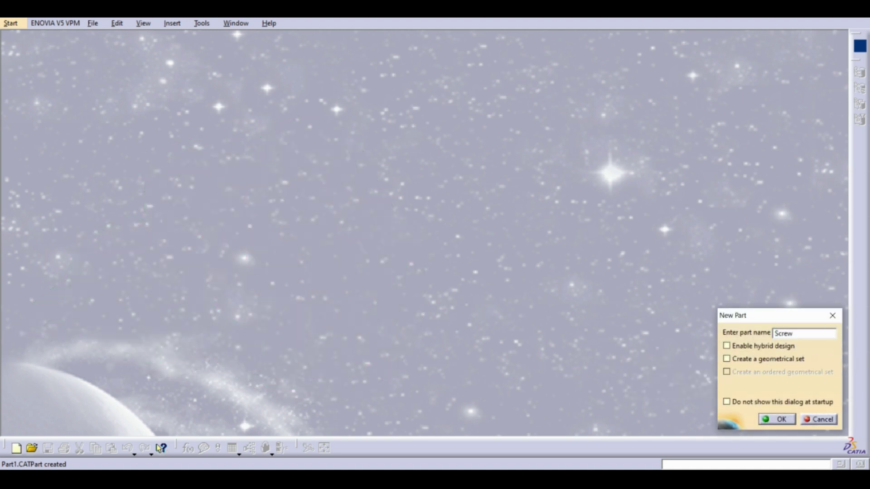
key("Return")
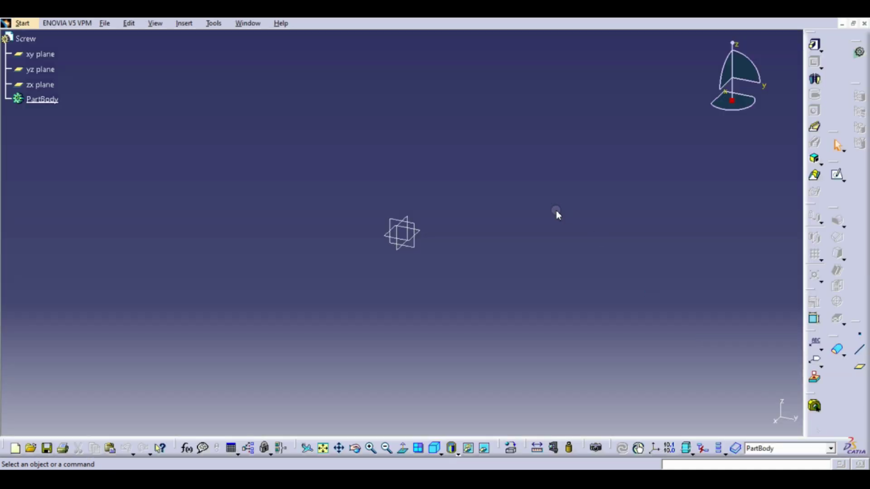
Open a sketch on the yz plane and start a profile at about H -14 mm, V 0 with a short vertical line and tangent arc
left_click(419, 248)
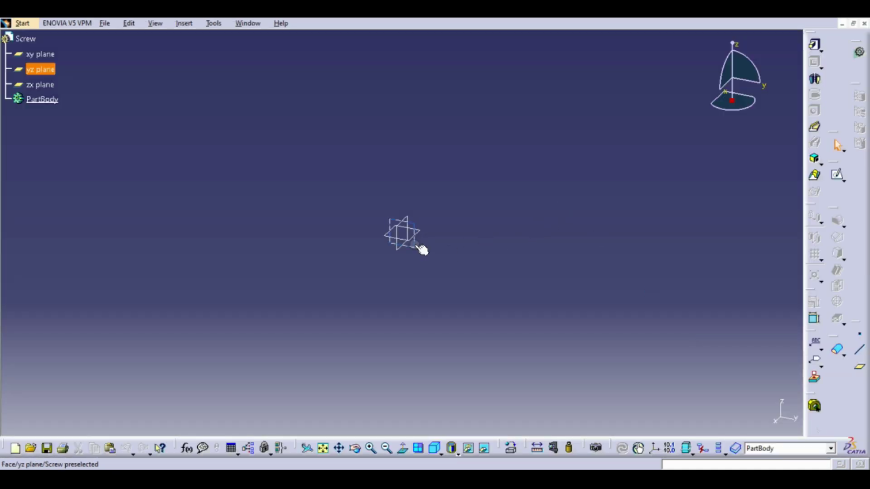
left_click(838, 178)
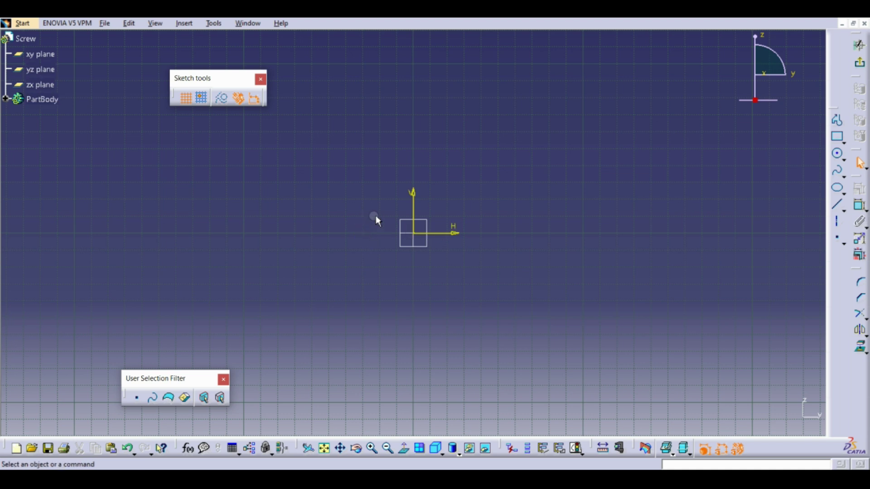
left_click(839, 123)
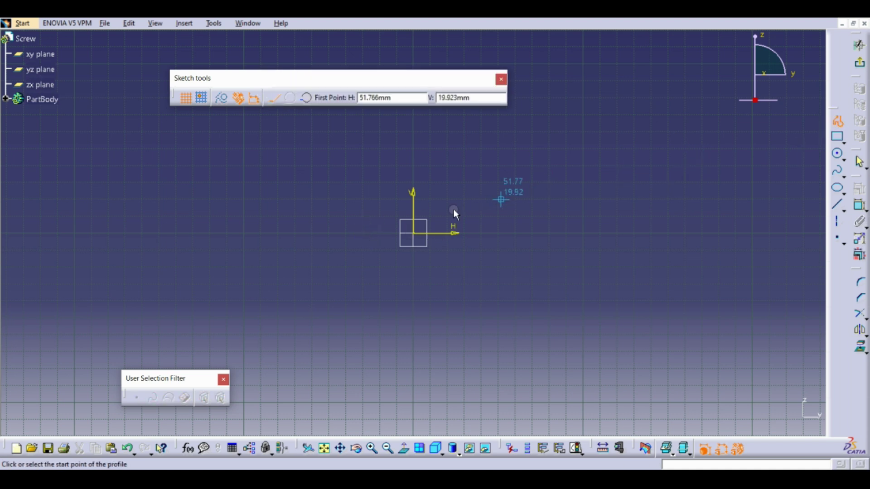
left_click(387, 232)
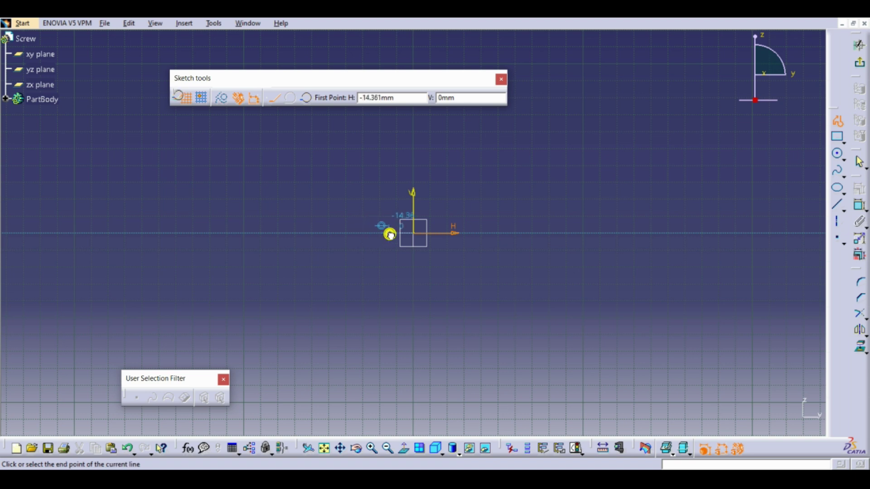
left_click_drag(392, 213, 407, 178)
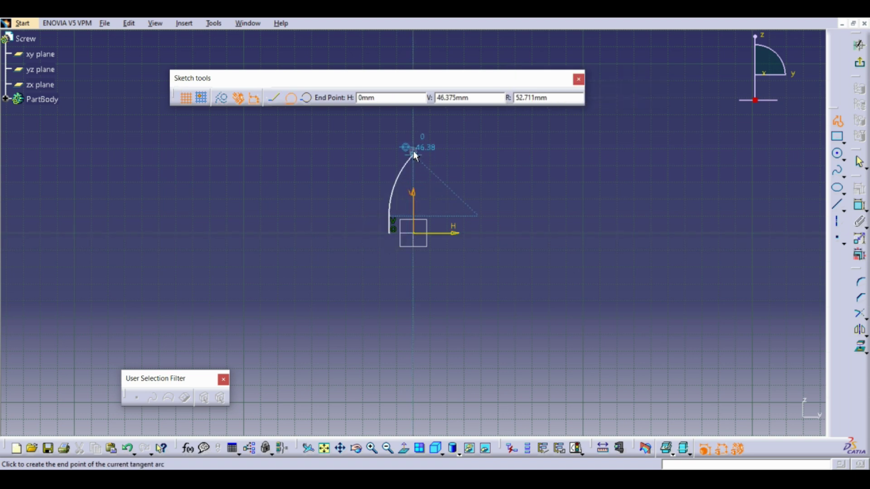
left_click(411, 139)
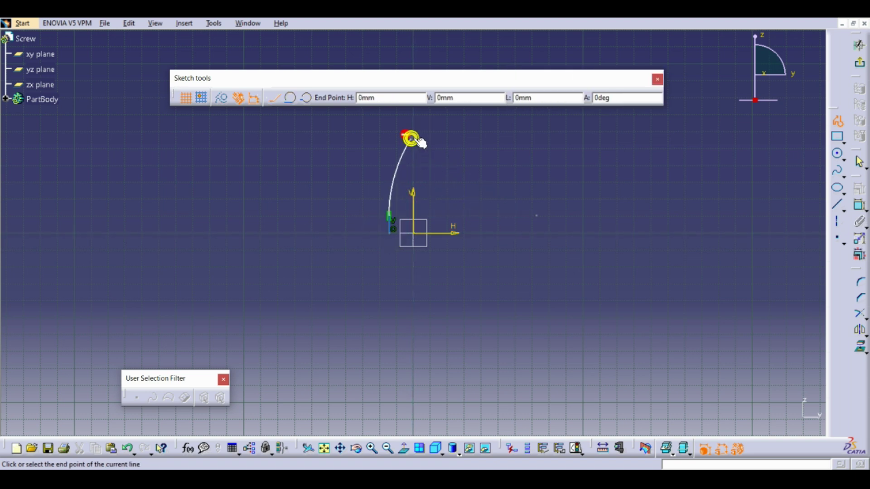
Continue the profile with a horizontal line, an arc of about 7 mm radius, a sloping line and a tangent arc of about 11 mm radius
left_click(500, 140)
left_click_drag(500, 141, 514, 149)
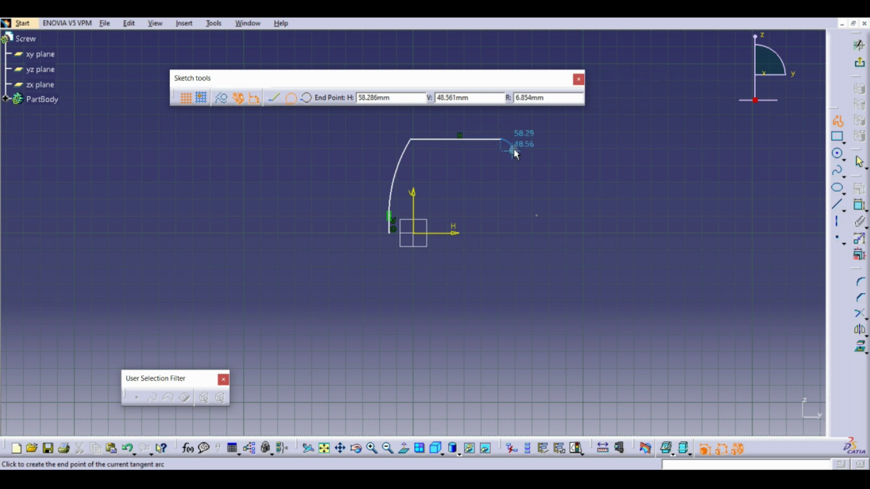
left_click(513, 148)
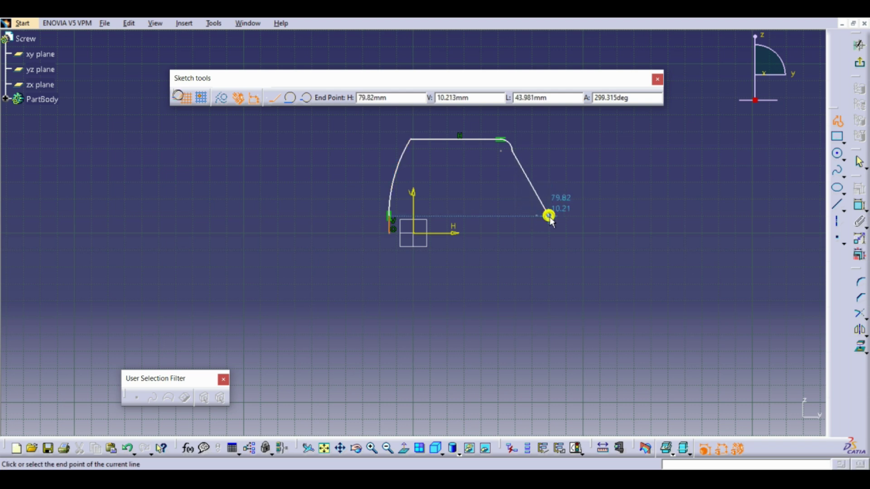
left_click_drag(549, 214, 564, 232)
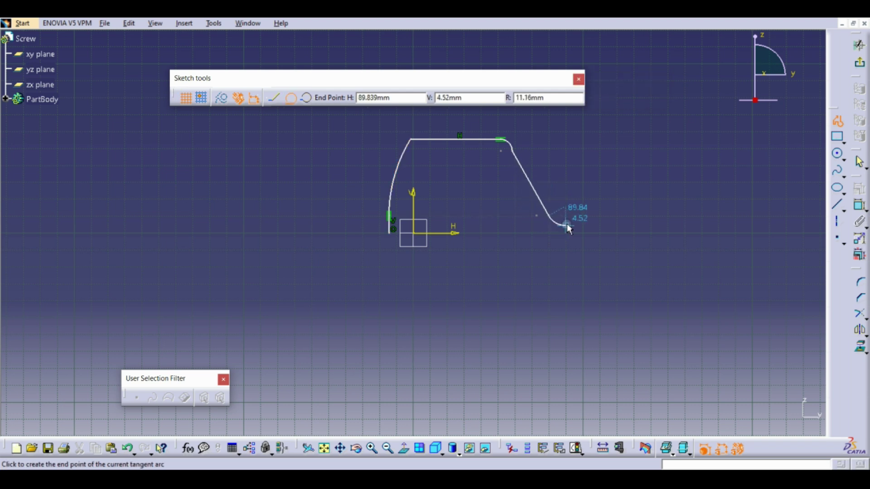
left_click(567, 223)
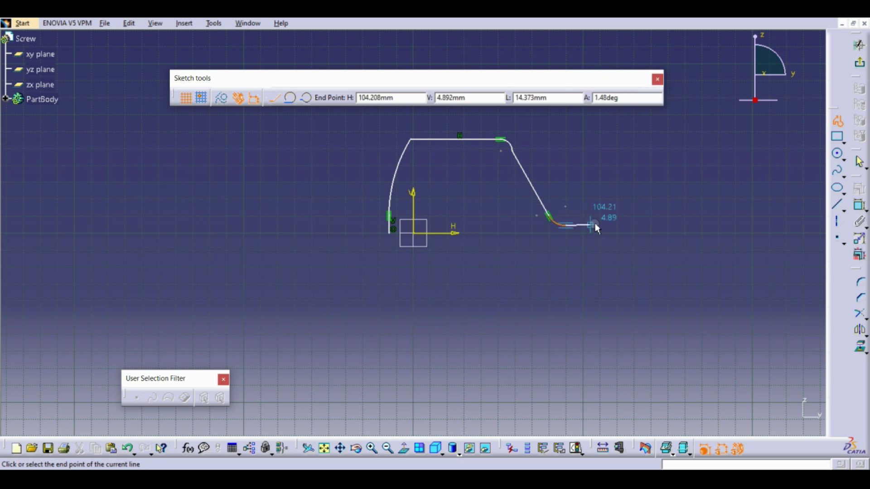
Close the profile with a long horizontal line to about H 221 mm, a short vertical line to the H axis and a line back along it
left_click(788, 225)
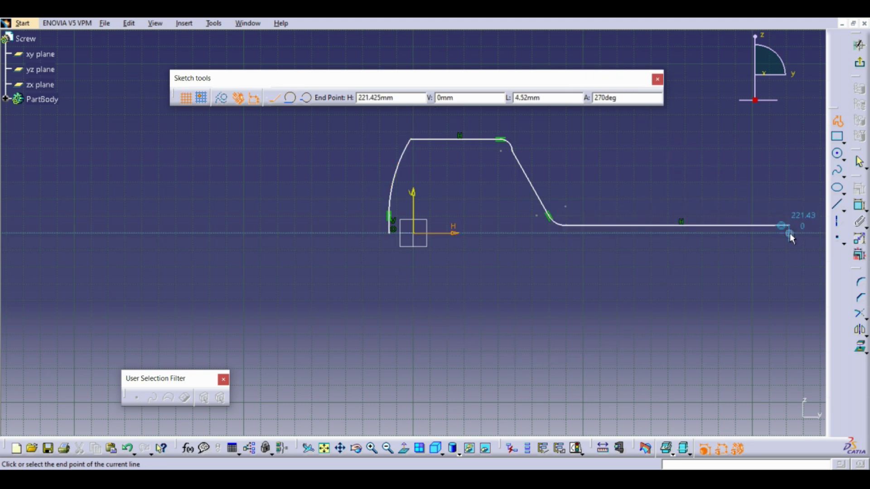
left_click(788, 233)
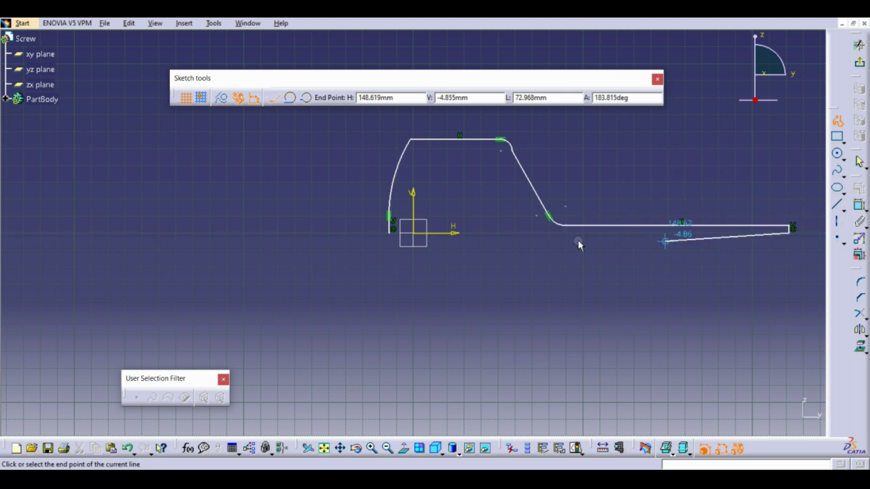
left_click(394, 233)
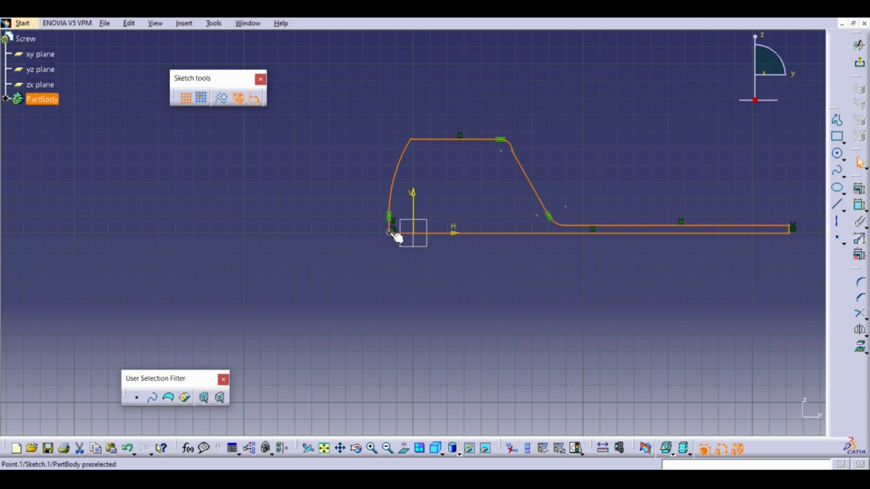
Apply a tangency constraint between the small upper corner arc and the sloping line
mouse_move(599, 151)
middle_mouse_down()
mouse_move(593, 78)
mouse_move(490, 253)
middle_mouse_up()
left_click(689, 184)
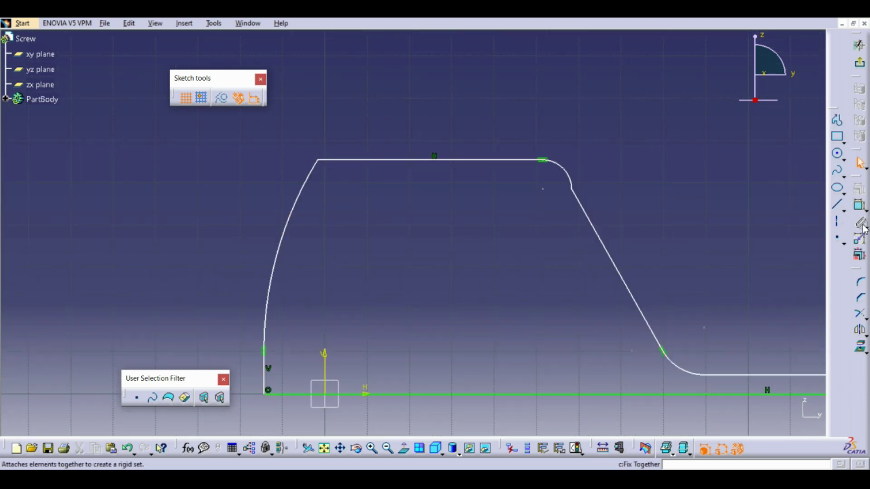
left_click(859, 205)
left_click(581, 203)
left_click(574, 184)
right_click(570, 179)
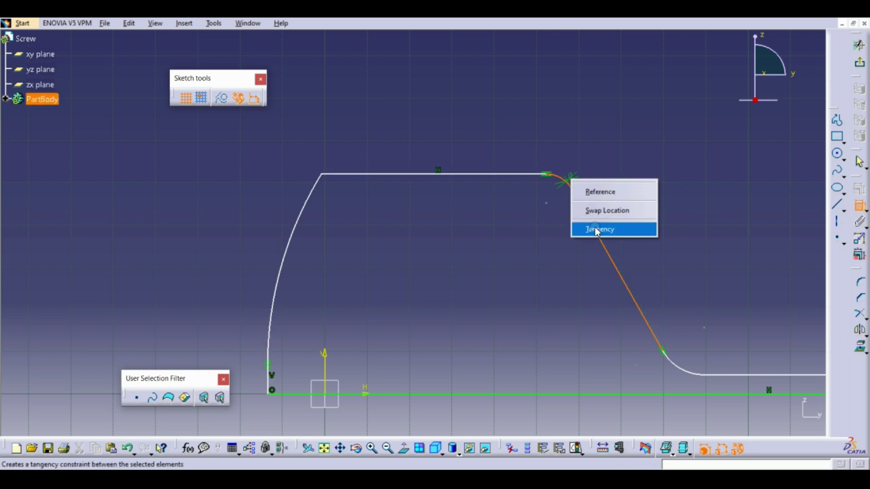
left_click(597, 230)
Apply a tangency constraint between the lower arc and the long horizontal line extending from it
middle_click_drag(436, 220, 472, 170)
mouse_move(558, 247)
middle_mouse_down()
mouse_move(492, 207)
mouse_move(424, 191)
middle_mouse_up()
left_click(864, 211)
left_click(841, 221)
left_click(564, 252)
left_click(526, 251)
right_click(518, 245)
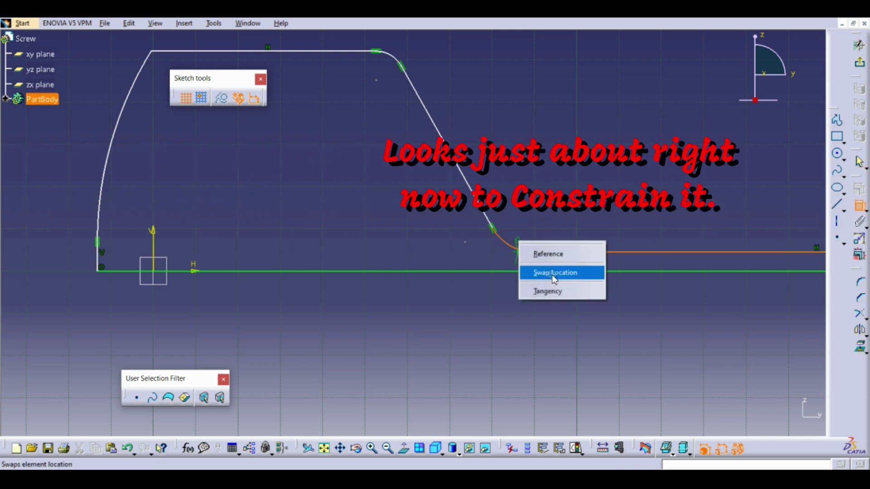
left_click(552, 292)
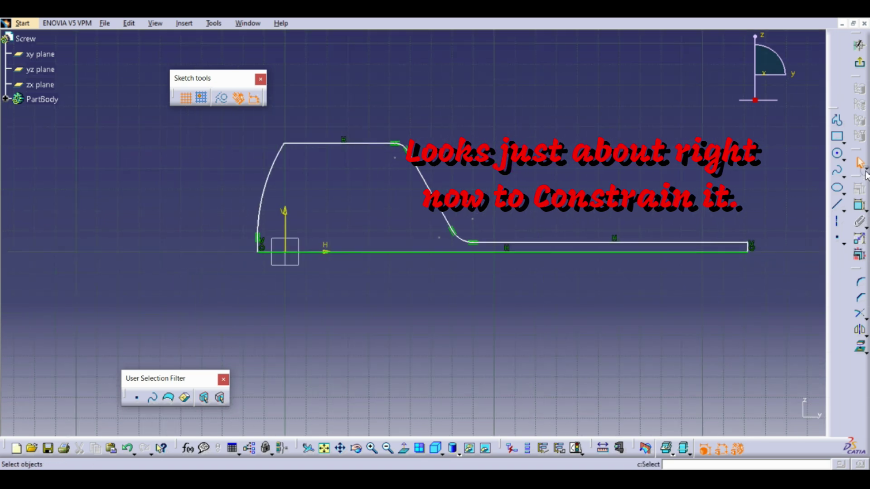
Dimension the vertical distance between the profile's top line and its base line
left_click(859, 205)
left_click(322, 144)
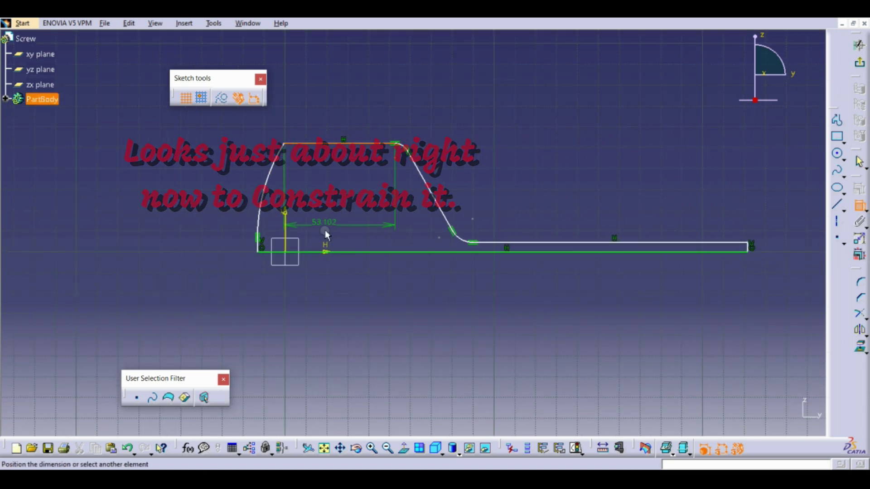
left_click(324, 252)
left_click(193, 210)
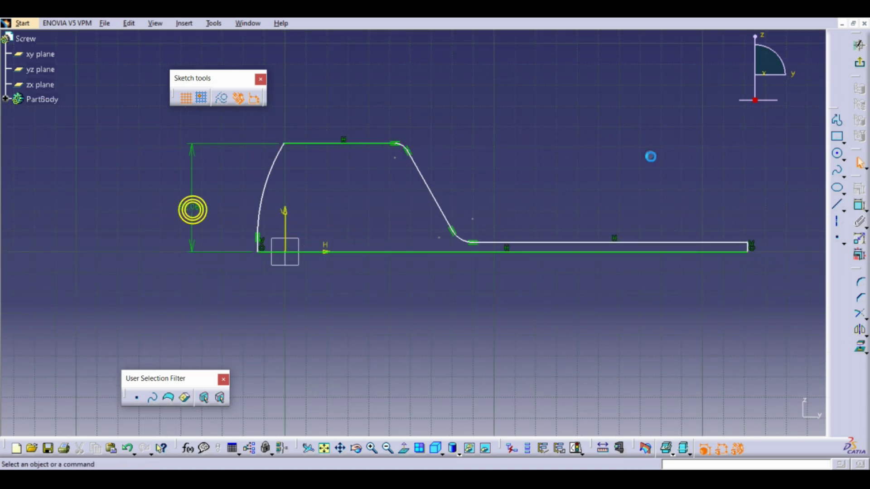
Dimension the radii of the lower arc, the small upper corner arc and the large arc on the profile's left side
left_click(859, 205)
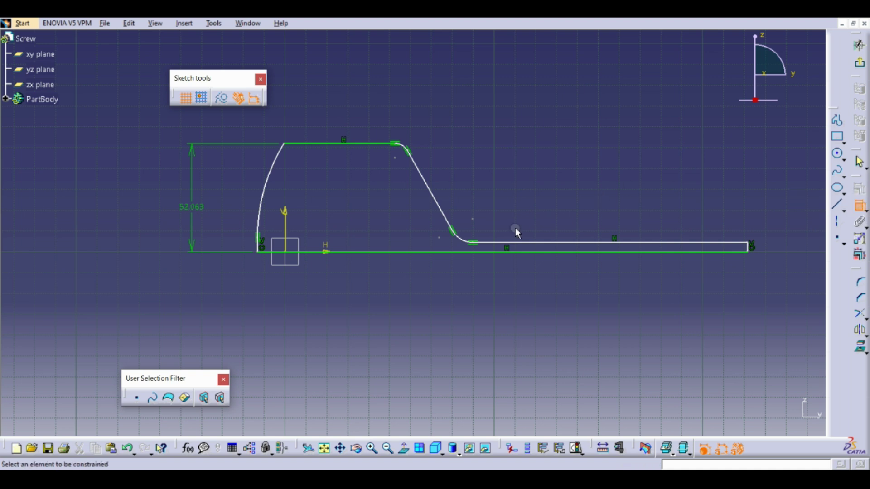
left_click(462, 240)
left_click(439, 287)
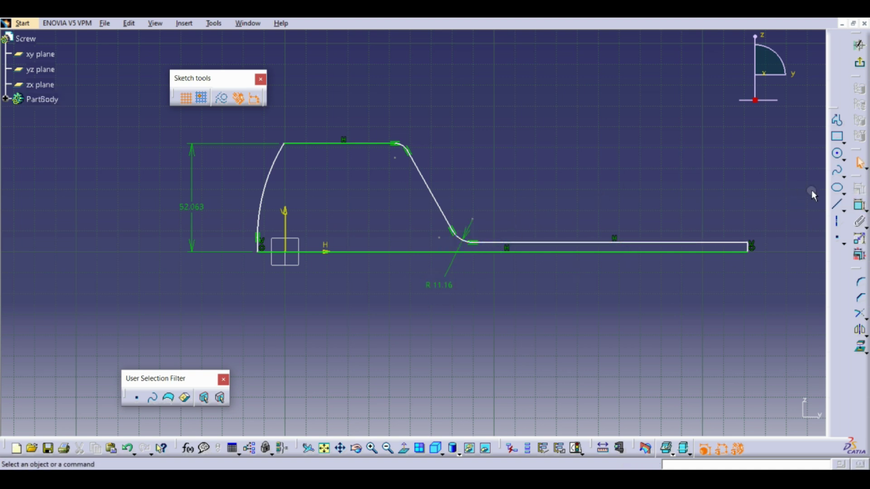
left_click(859, 205)
left_click(409, 148)
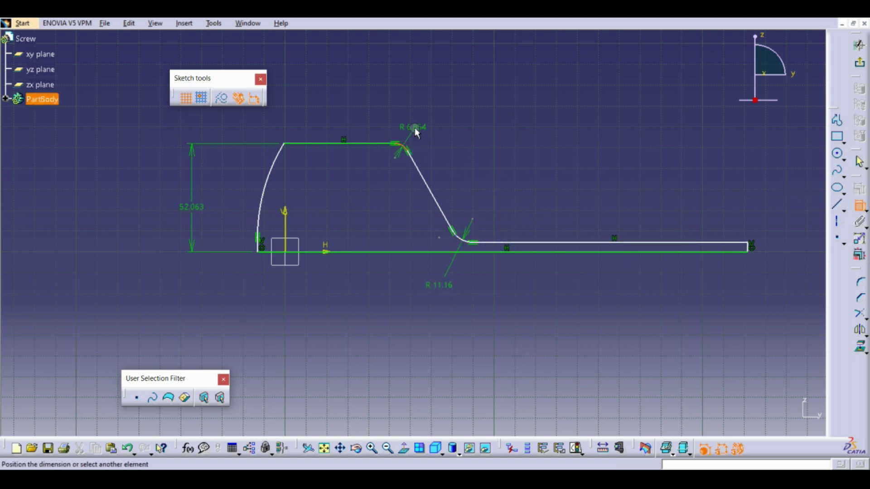
left_click(414, 129)
left_click(861, 208)
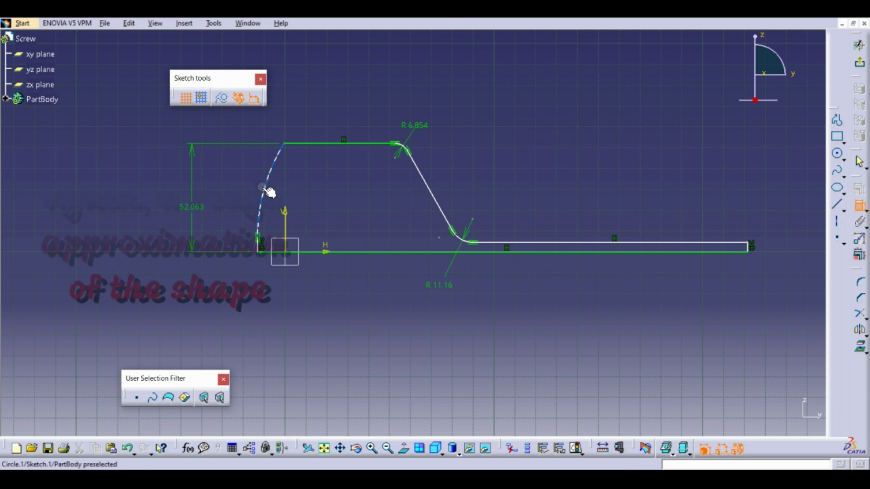
left_click(269, 192)
left_click(231, 179)
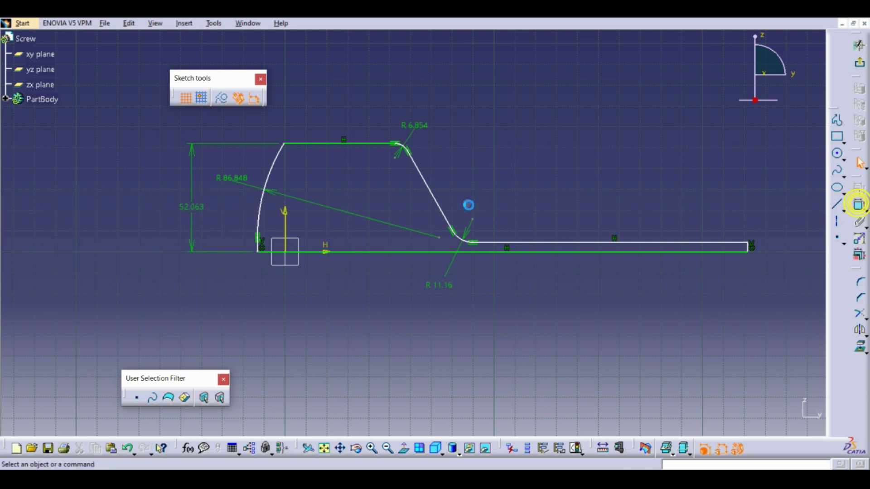
Dimension the angle between the sloping line and the long horizontal line next to it
left_click(512, 242)
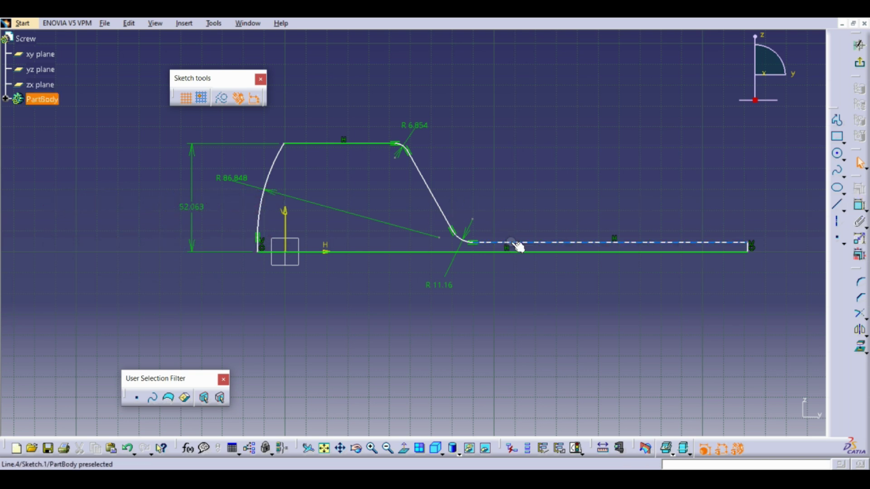
left_click(443, 205)
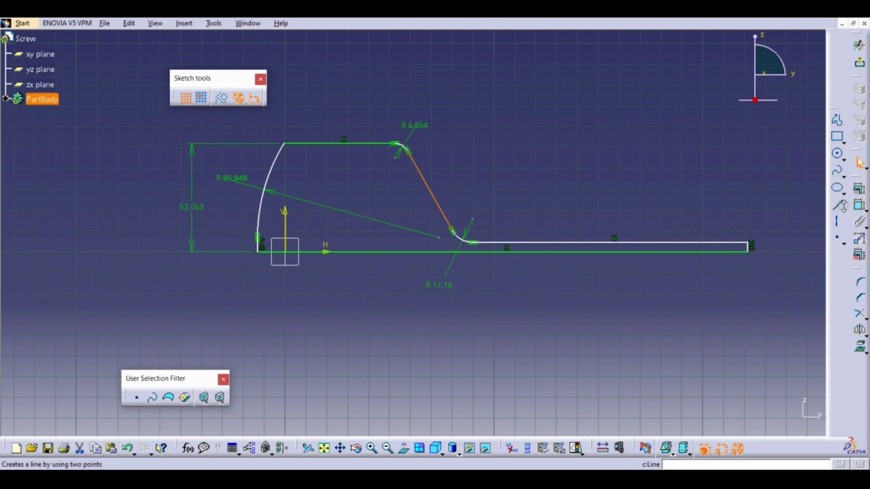
left_click(859, 205)
left_click(522, 241)
left_click(487, 167)
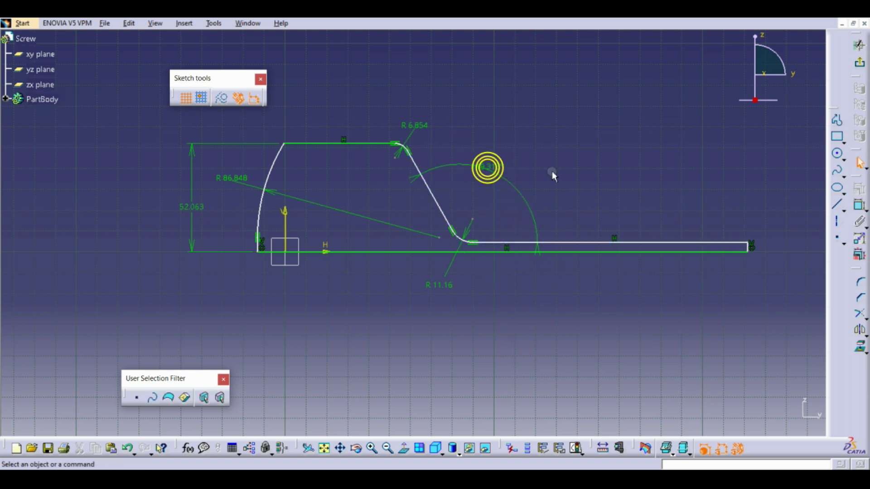
Dimension the vertical distance between the base line and the long horizontal line just above it
left_click(561, 253)
left_click(859, 205)
left_click(578, 243)
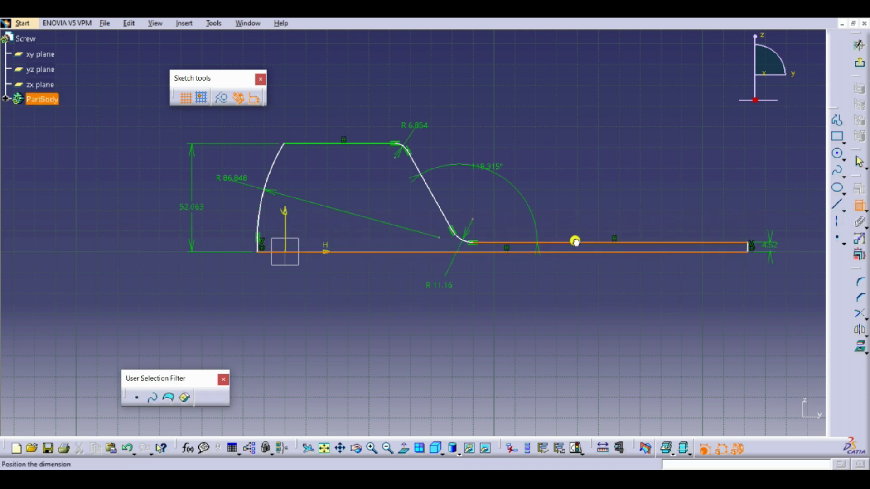
left_click(553, 288)
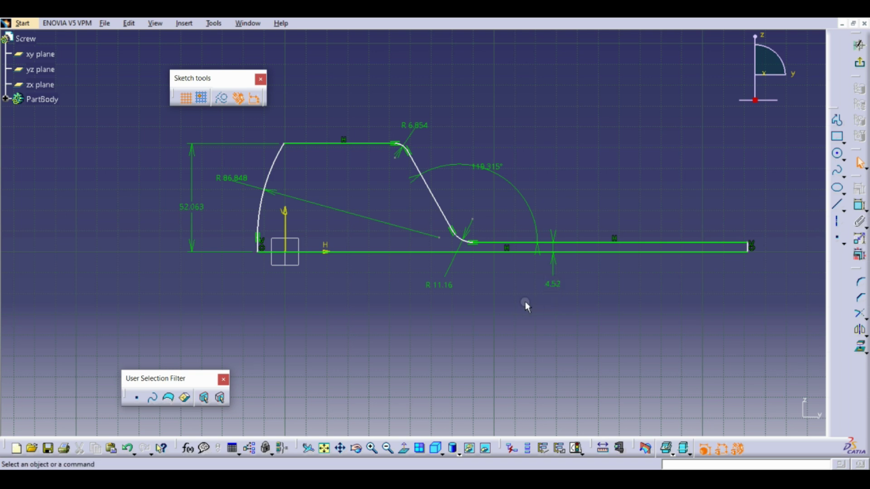
Dimension the horizontal distance between the short vertical line at the head end and the vertical line closing the shank end
left_click(859, 205)
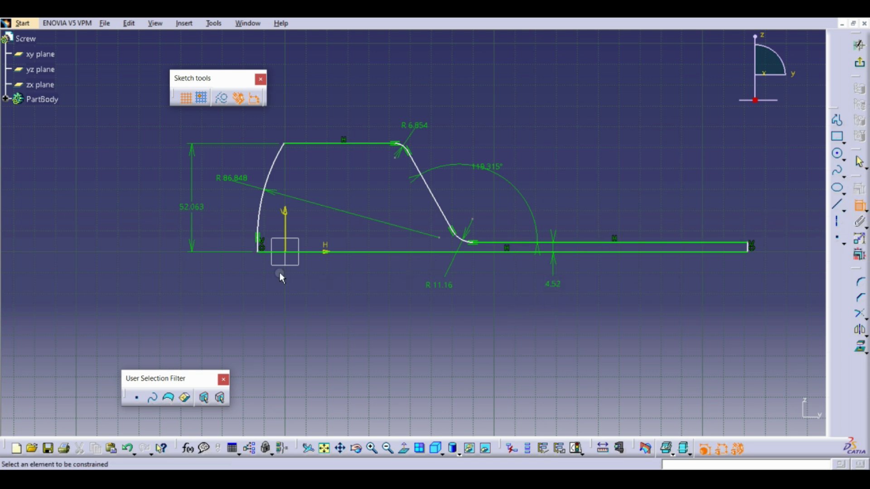
left_click(262, 249)
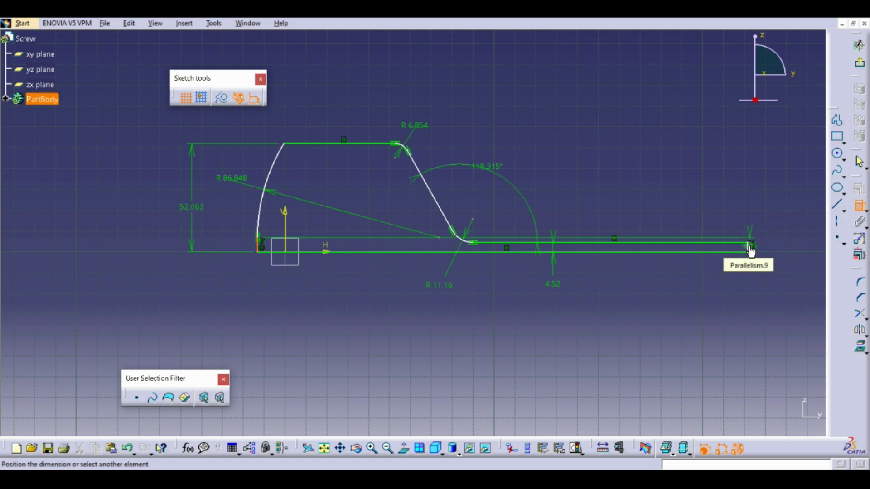
left_click(747, 247)
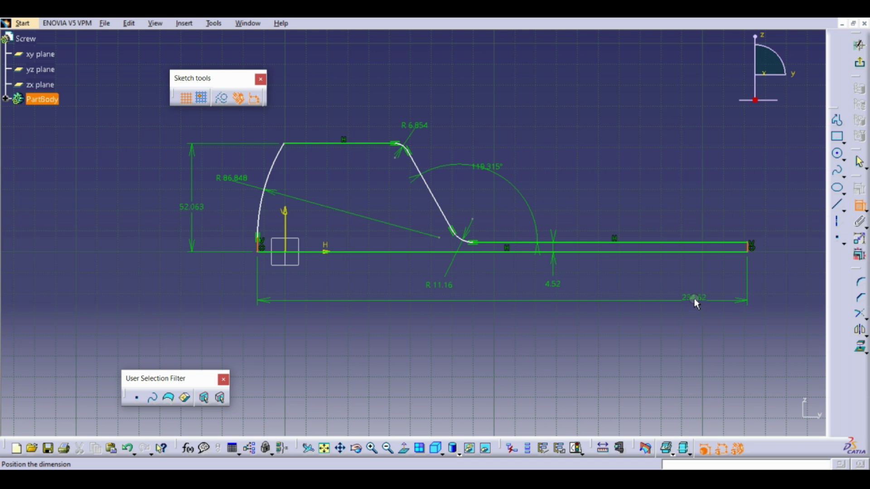
left_click(482, 324)
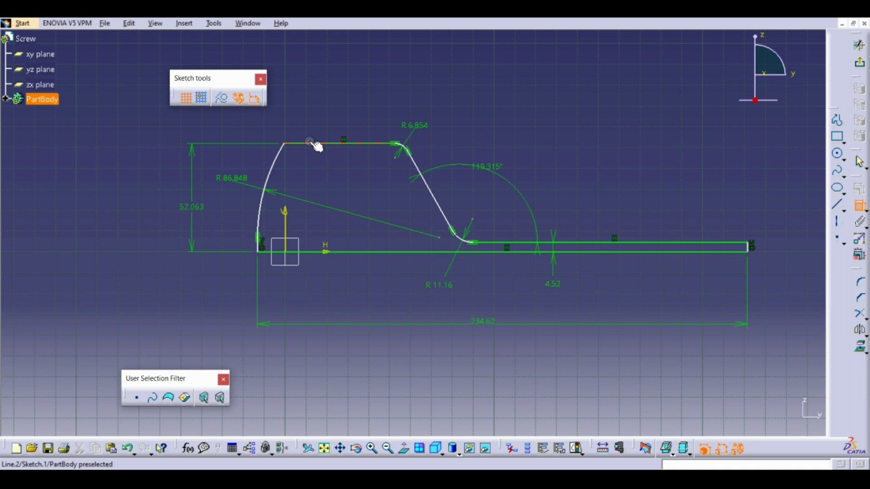
left_click(256, 245)
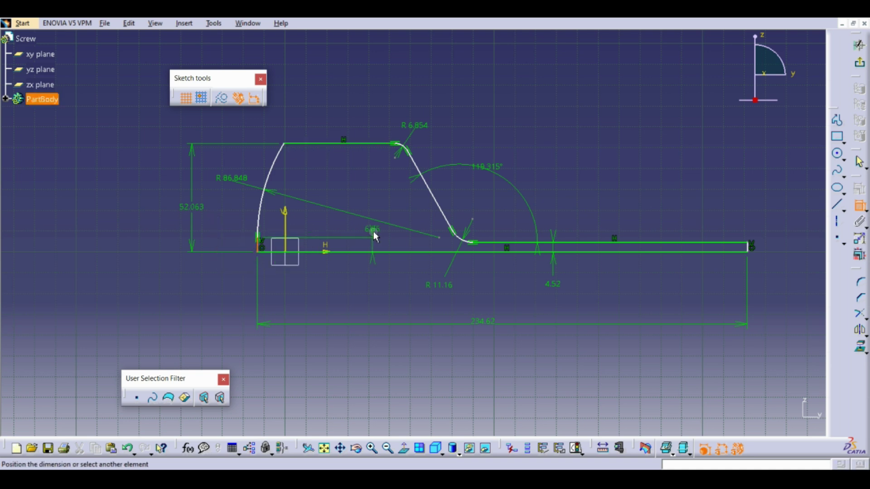
left_click(476, 227)
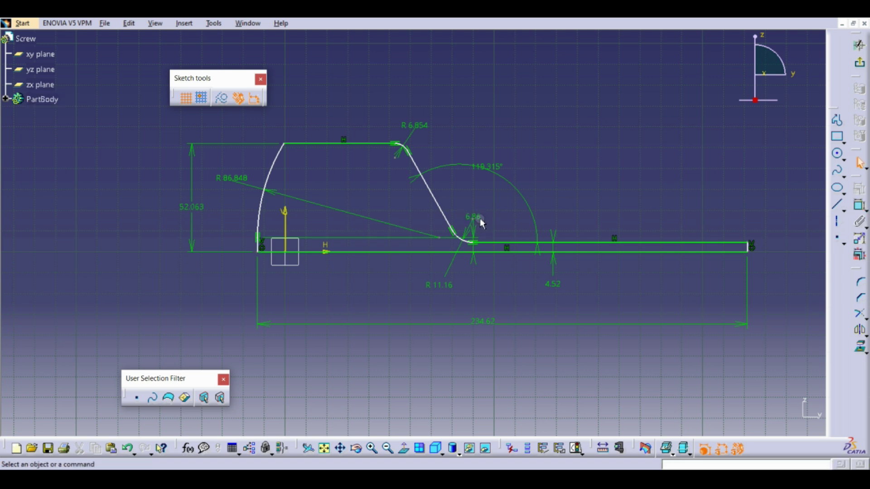
left_click(480, 218)
key("Delete")
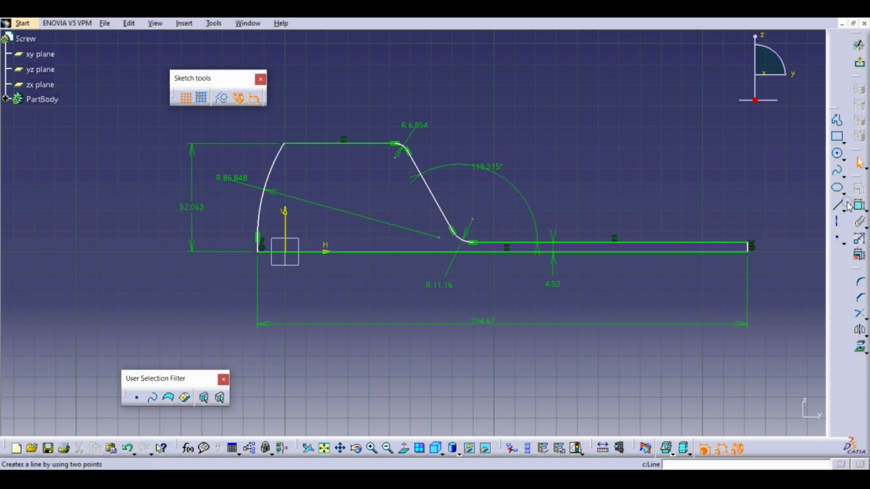
Dimension the horizontal distance from the head end's short vertical line to the centre of the lower corner arc
left_click(860, 207)
left_click(472, 219)
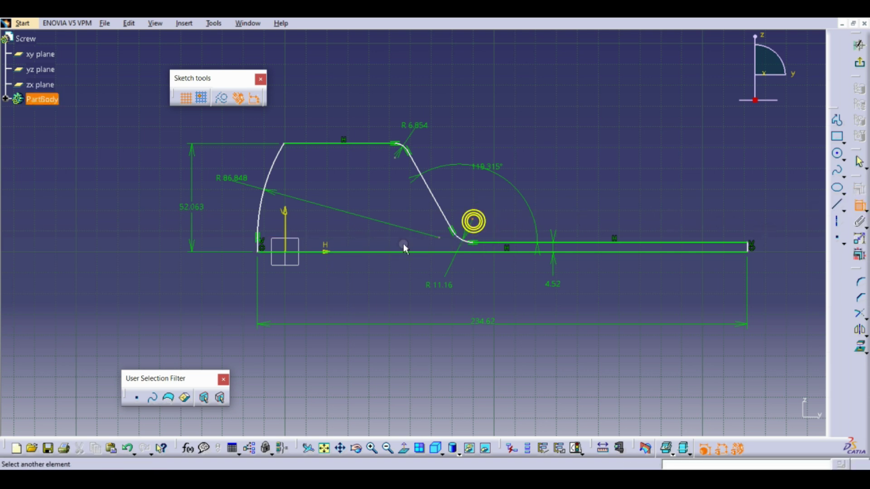
left_click(257, 247)
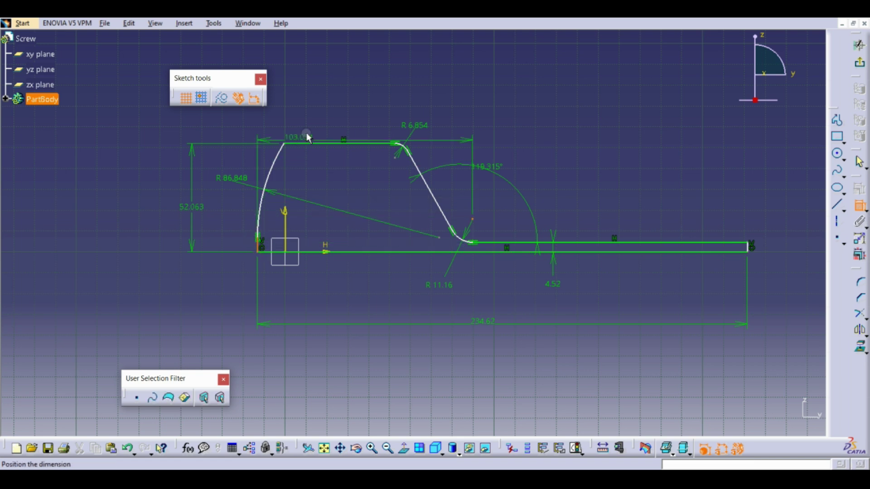
left_click(347, 107)
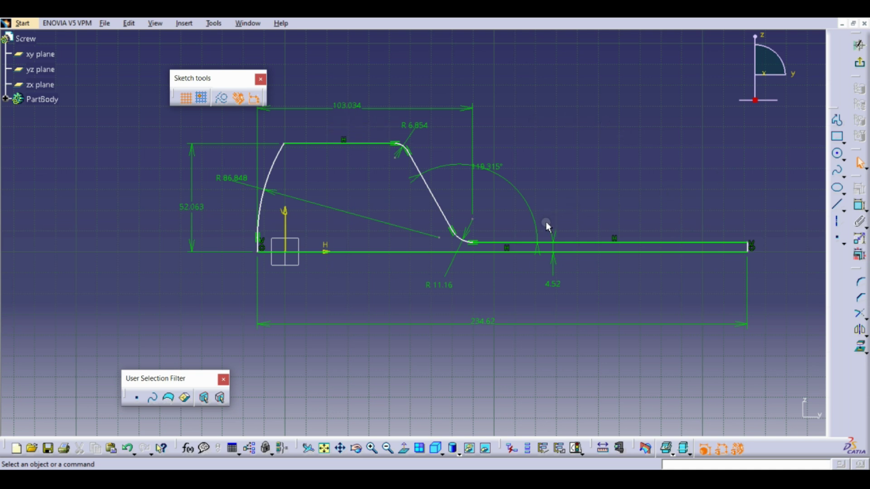
Set the vertical distance between the base line and the long horizontal shank line to 15 mm
double_click(557, 285)
type("15mm")
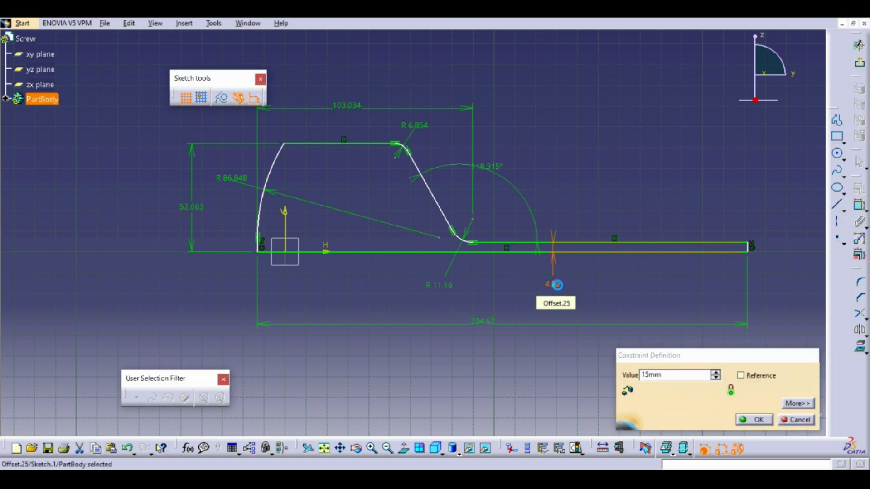
key("Return")
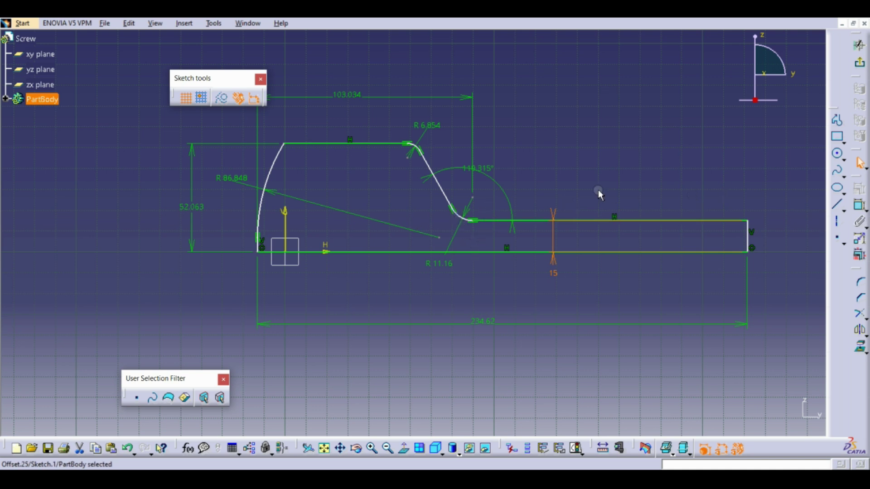
Replace the arc-centre dimension with a horizontal one from the head's short vertical line to the point where the shank line meets the lower arc
left_click(349, 95)
key("Delete")
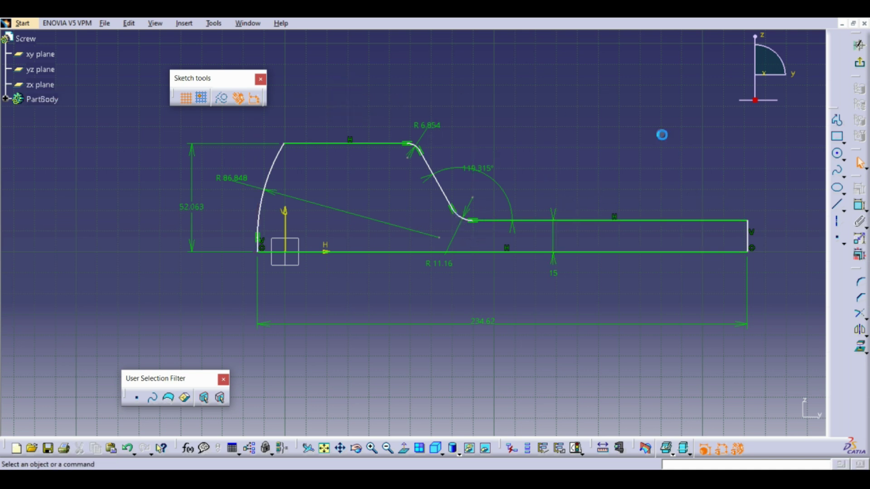
left_click(859, 206)
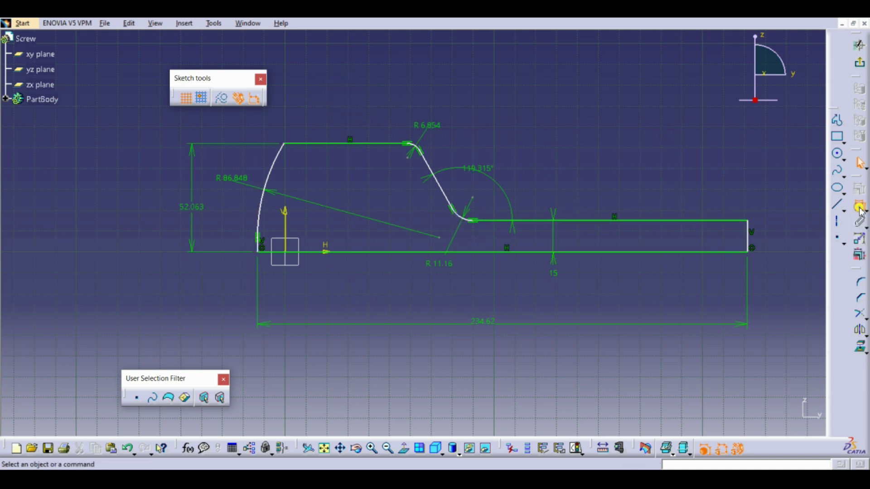
left_click(475, 221)
left_click(258, 246)
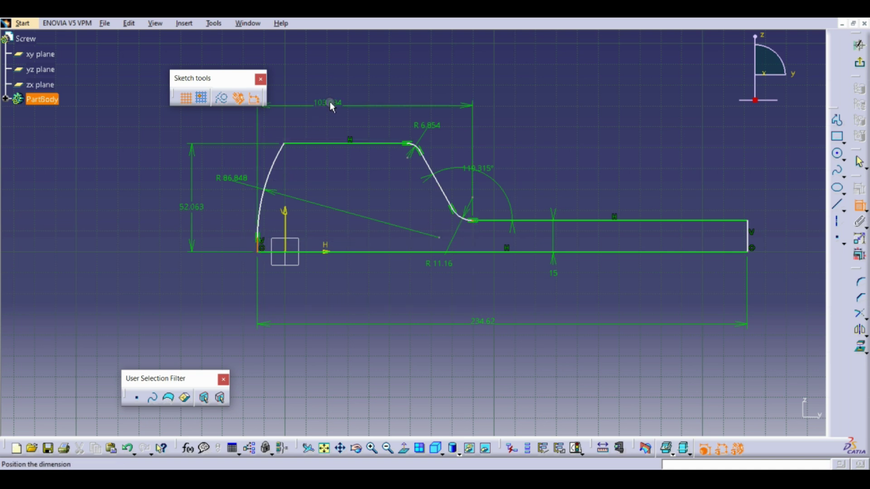
left_click(358, 90)
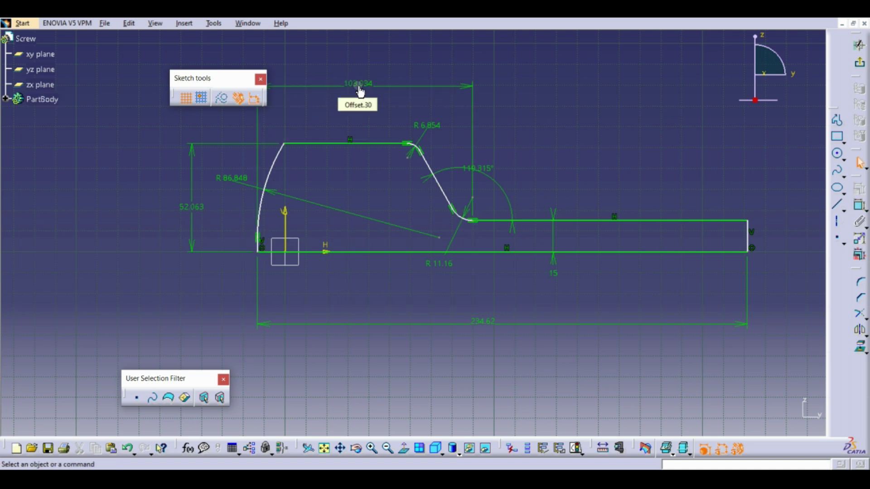
Set the radii of both the upper and the lower corner arcs on the sloping line to 1.5 mm
double_click(437, 127)
type("1.")
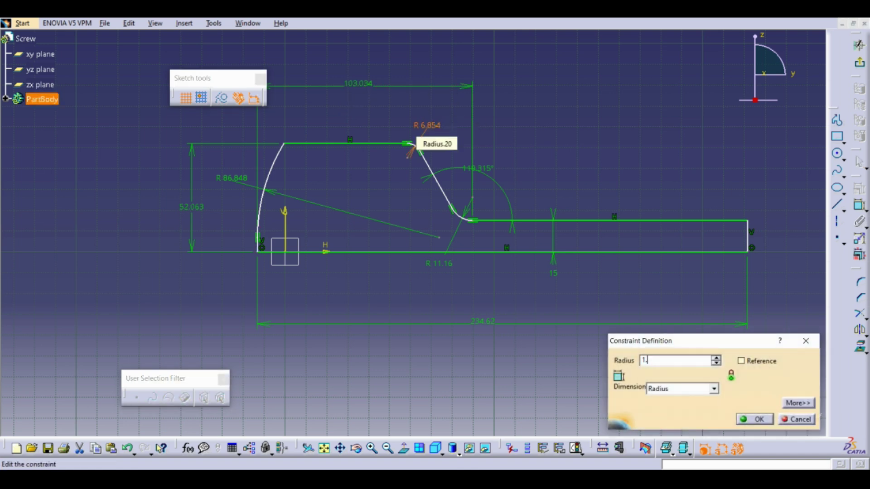
type("5")
key("Return")
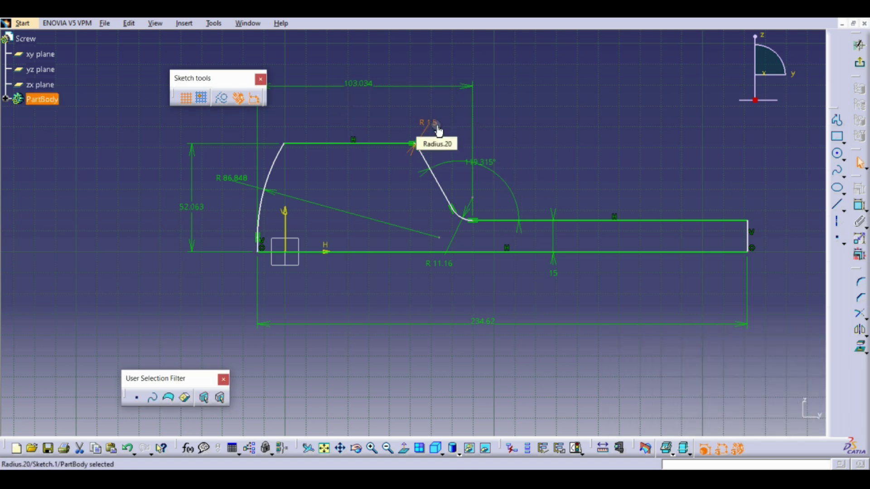
double_click(444, 267)
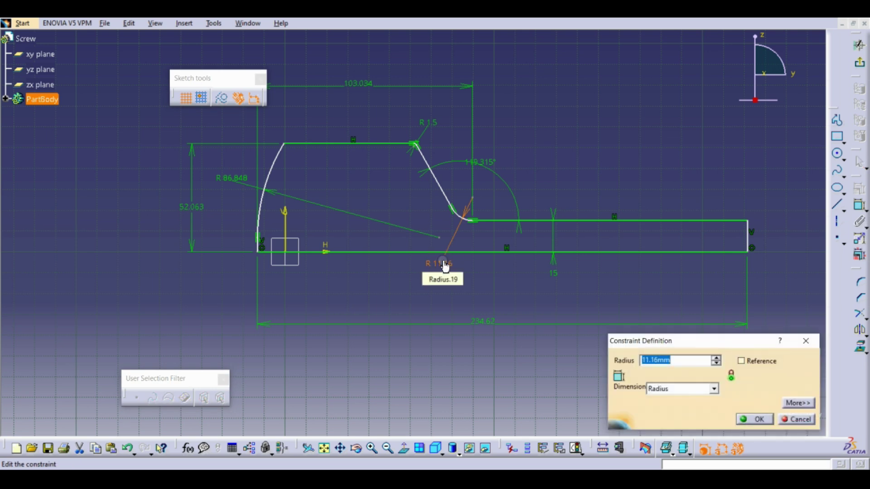
type("1.5")
key("Return")
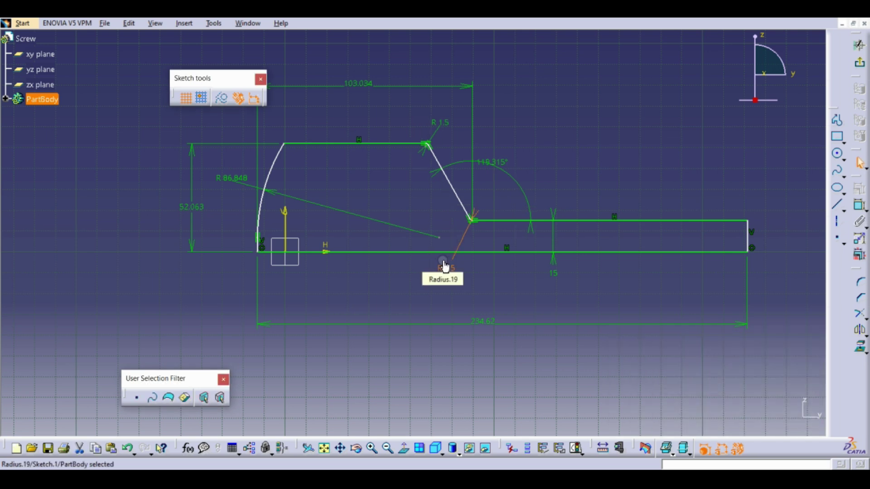
Set the angle between the sloping line and the shank line to 104 degrees and the large head arc's radius to 50 mm
double_click(500, 162)
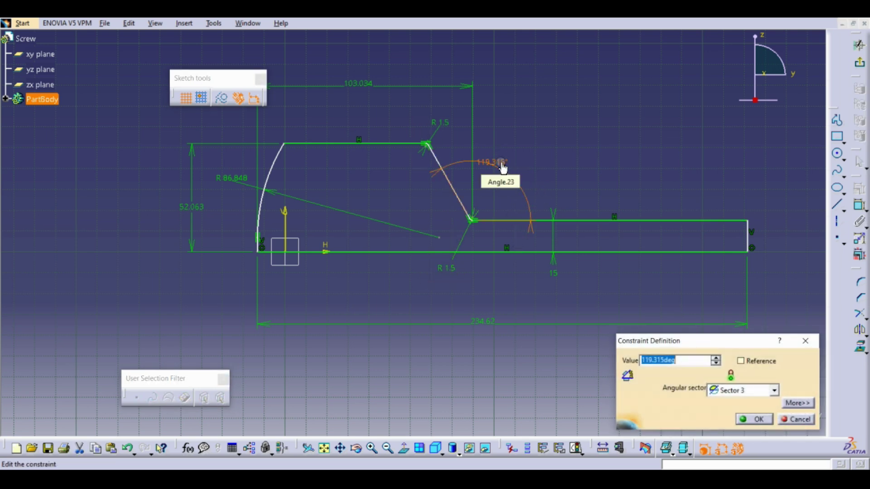
type("104")
key("Return")
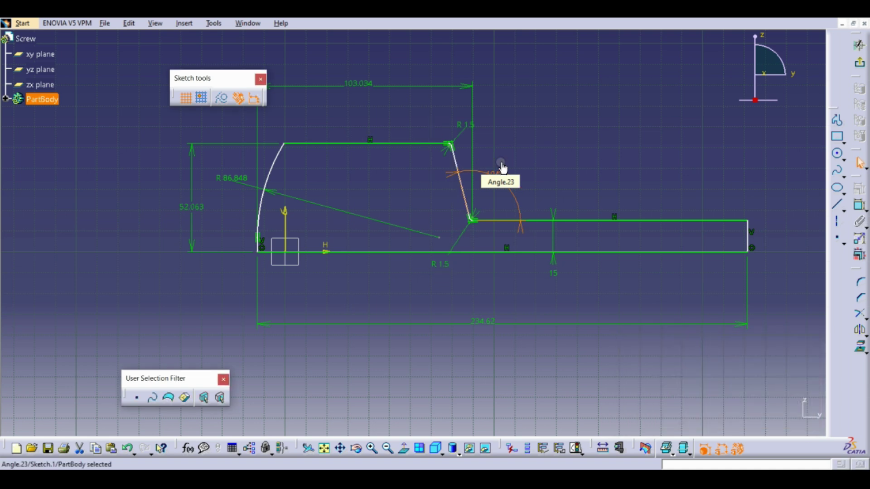
double_click(234, 181)
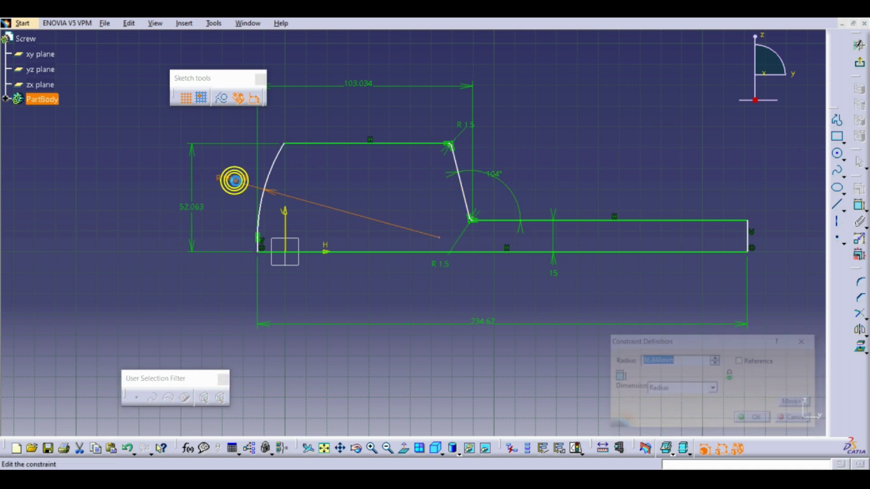
key("Return")
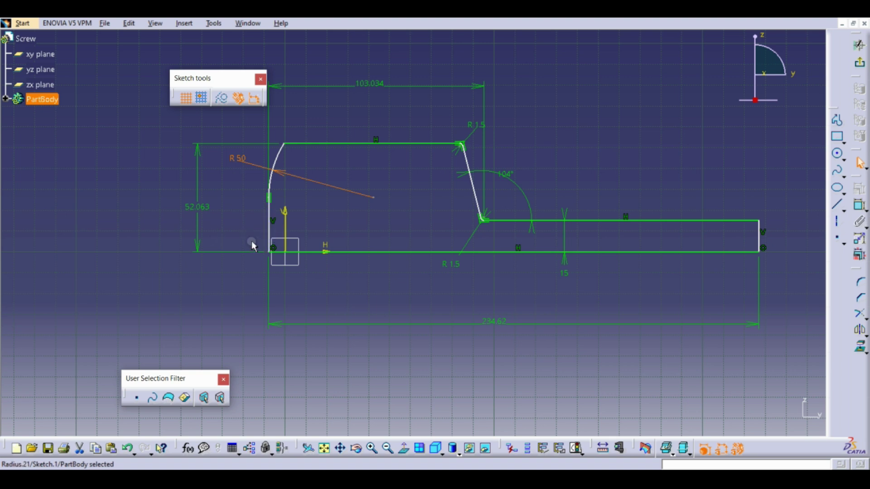
Dimension the distance between the head end's short vertical line and the sketch's vertical axis and set it to 5 mm
left_click(858, 207)
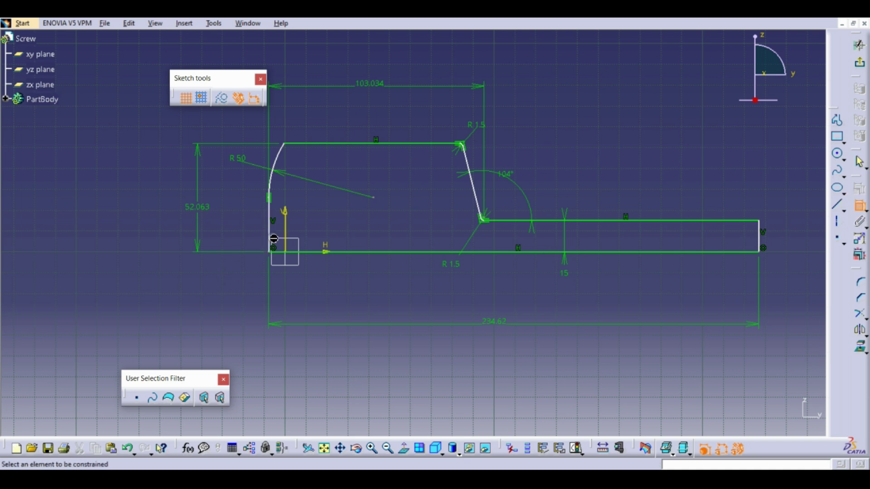
left_click(271, 236)
left_click(285, 231)
double_click(233, 283)
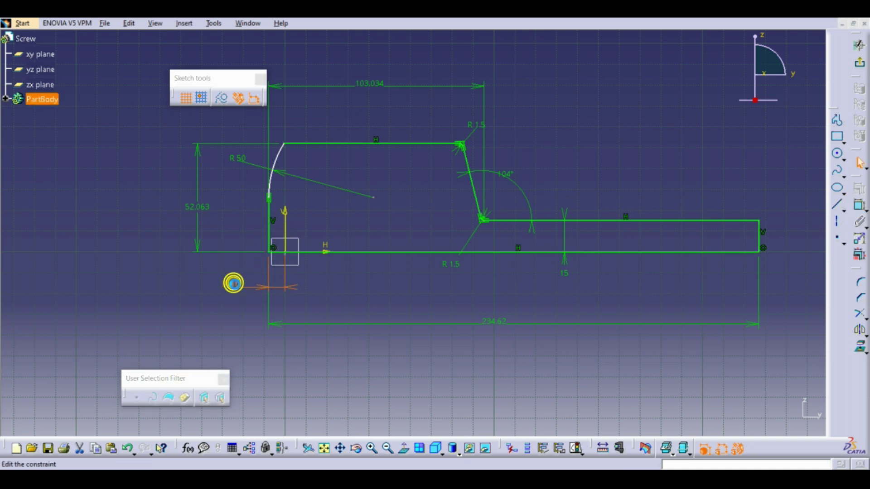
key("Return")
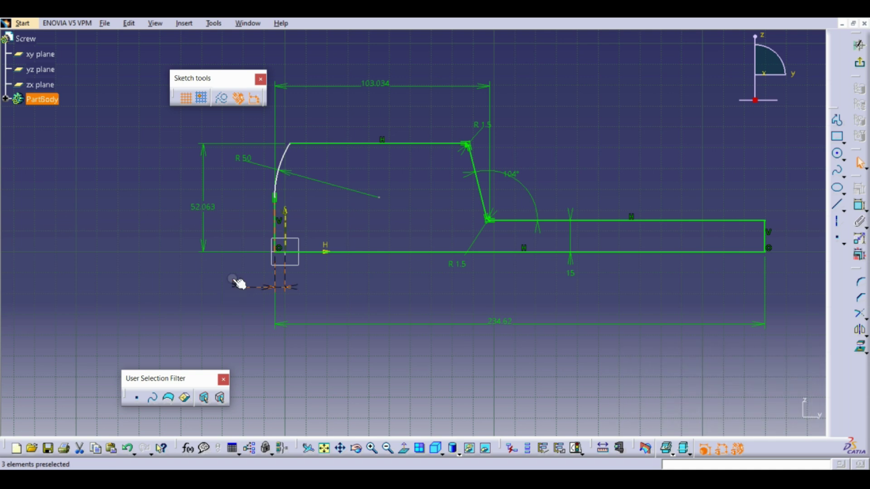
Set the vertical distance between the head's top line and the base line to 30 mm
double_click(207, 209)
type("30")
key("Return")
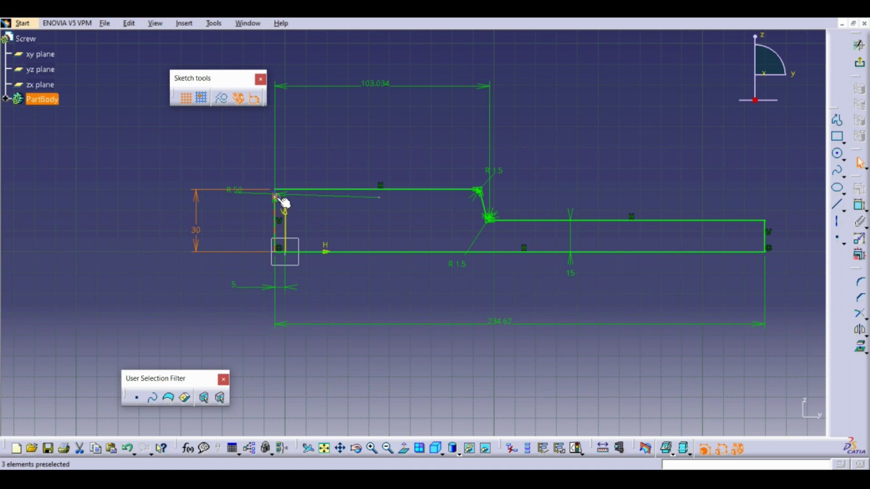
Move the large arc's lower endpoint down to about 5 mm above the base line, shortening the adjoining vertical line
mouse_move(278, 202)
middle_mouse_down()
mouse_move(402, 218)
mouse_move(415, 152)
mouse_move(228, 175)
middle_mouse_up()
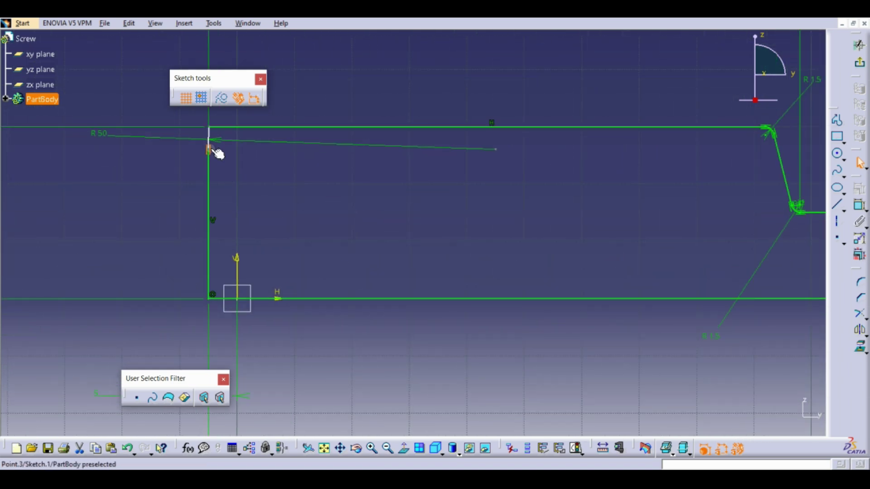
left_click_drag(209, 149, 219, 273)
left_click(349, 353)
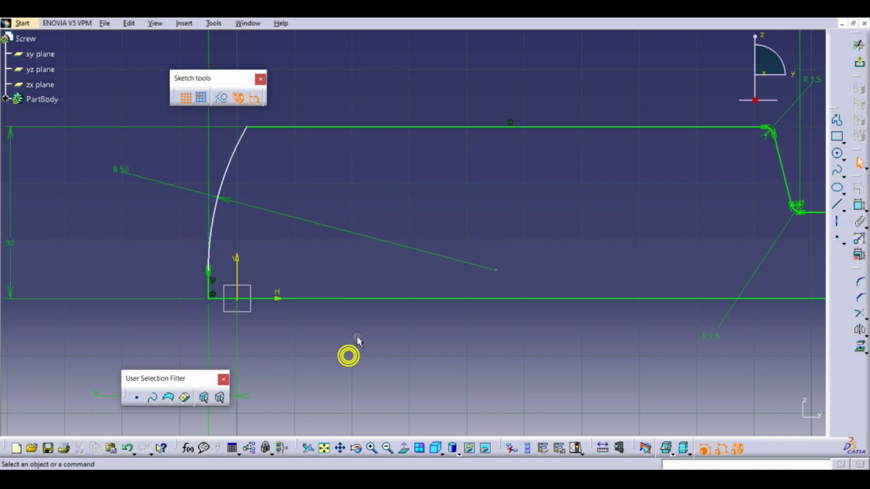
Dimension the length of the head end's short vertical line and set it to 5 mm
left_click(860, 205)
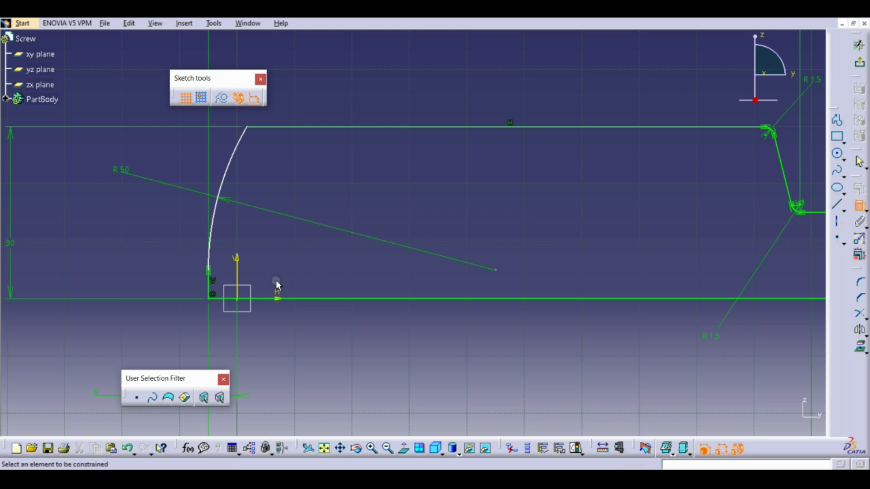
left_click(214, 292)
left_click(125, 336)
double_click(125, 326)
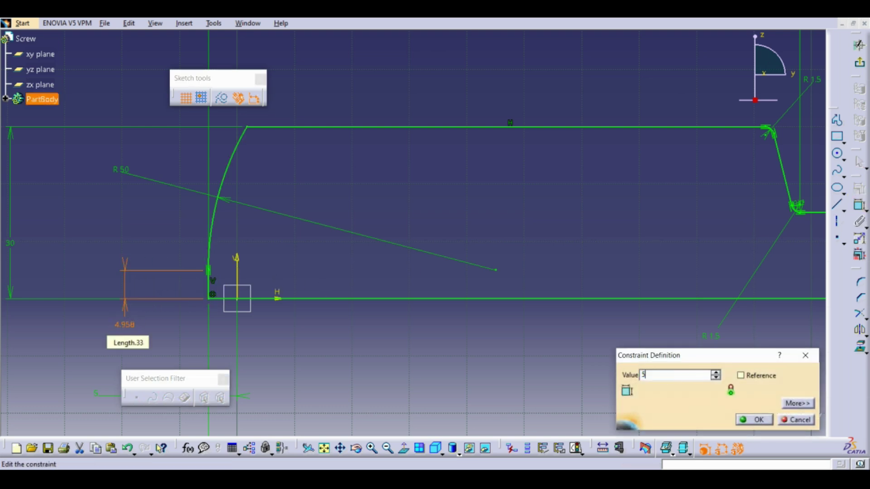
type("5mm")
key("Return")
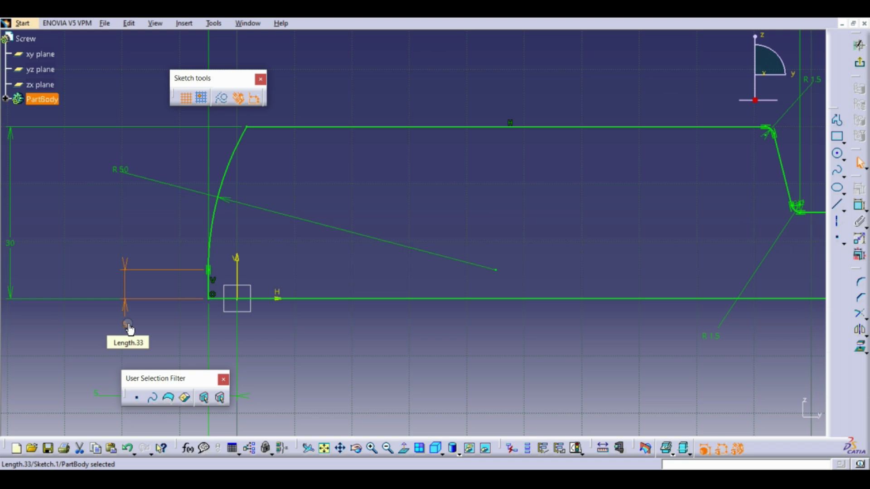
Set the horizontal distance from the head end's vertical line to the start of the shank line to 45 mm
mouse_move(497, 296)
middle_mouse_down()
mouse_move(492, 350)
mouse_move(471, 332)
mouse_move(468, 357)
middle_mouse_up()
double_click(460, 143)
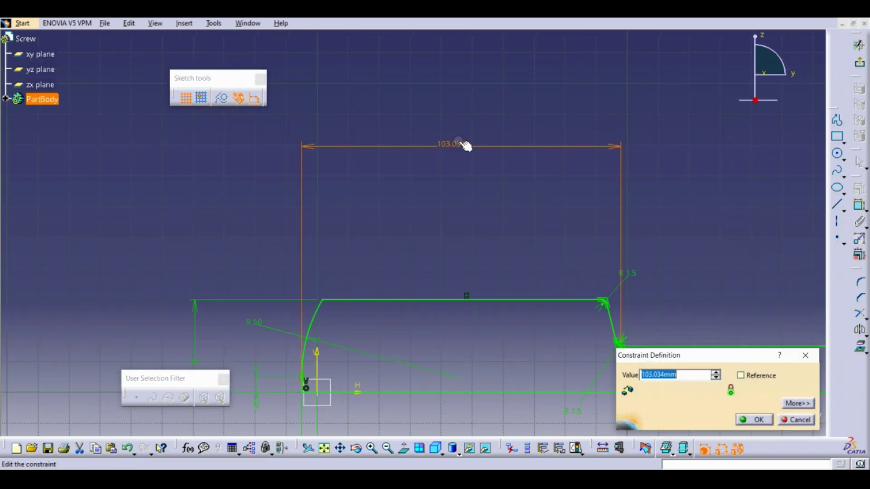
type("45")
key("Return")
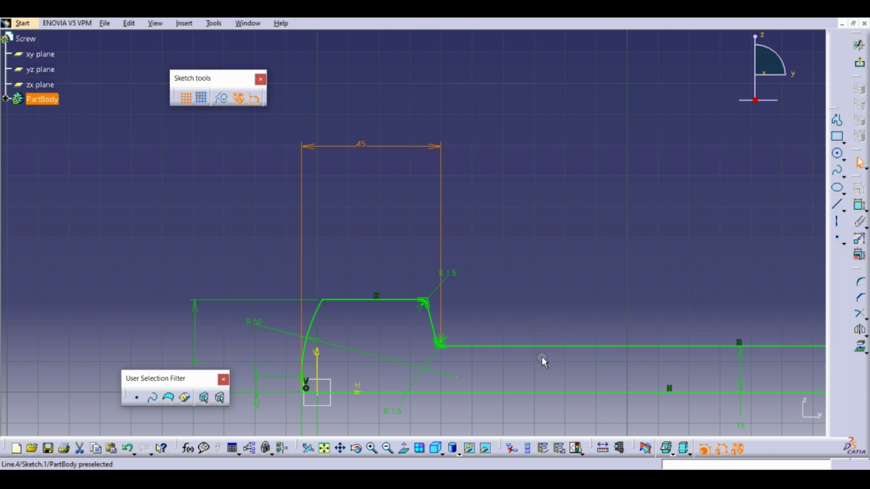
Set the overall horizontal length dimension of the screw profile and exit the sketch
middle_click_drag(542, 357, 540, 213)
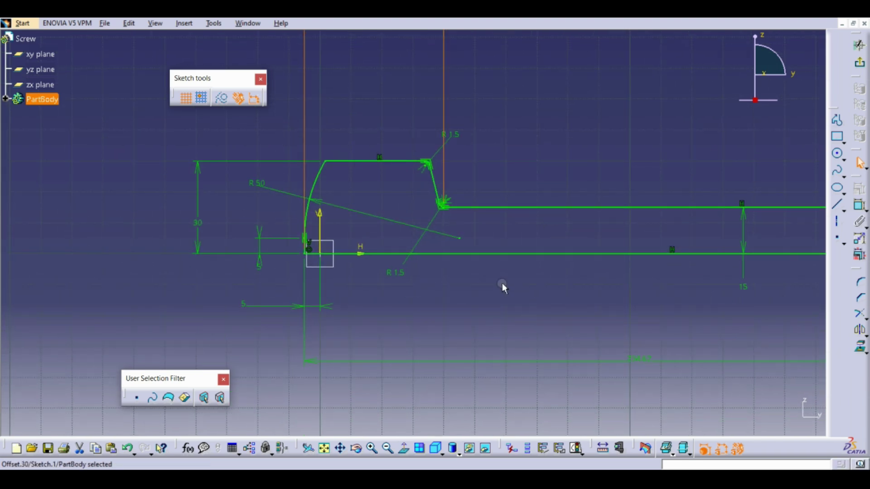
double_click(633, 356)
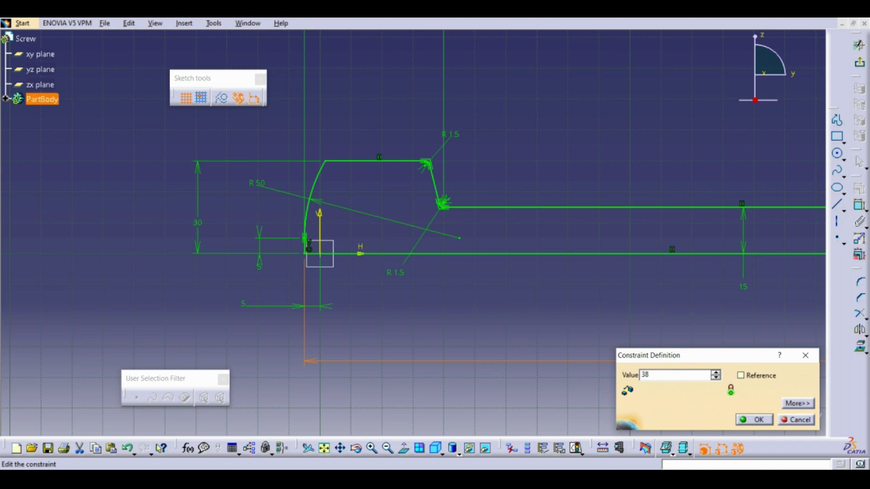
key("Return")
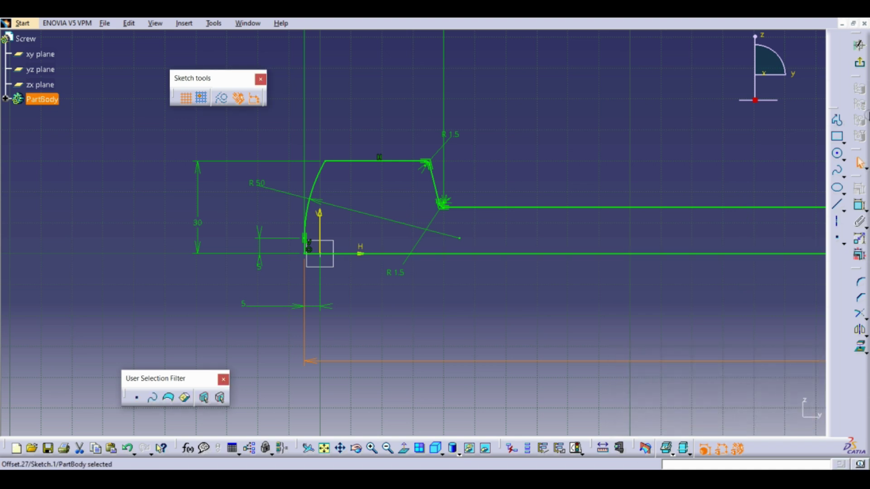
left_click(860, 66)
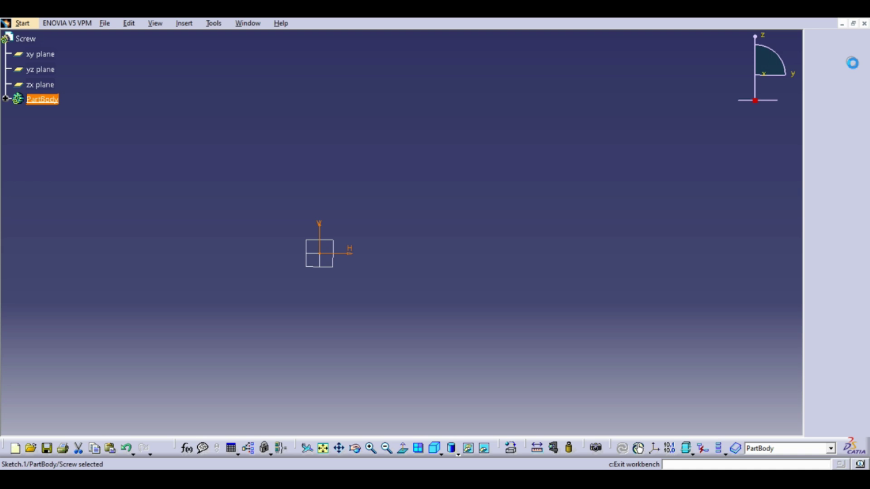
Create a Shaft by revolving the screw profile 360 degrees around its base line
mouse_move(547, 149)
middle_mouse_down()
mouse_move(545, 186)
mouse_move(520, 186)
mouse_move(550, 188)
middle_mouse_up()
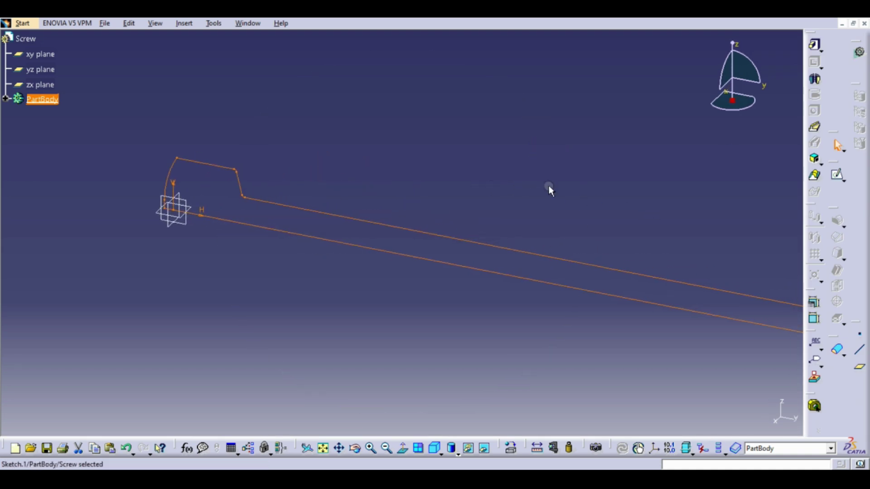
left_click(814, 80)
left_click(253, 225)
left_click(686, 420)
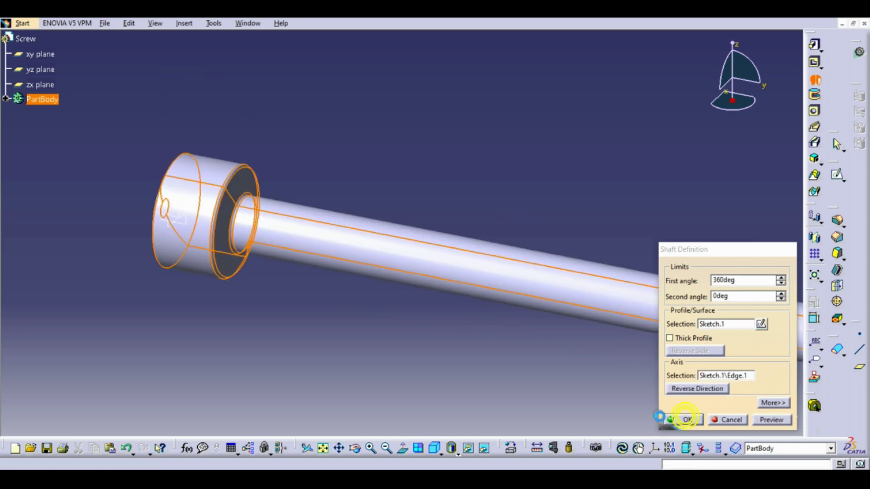
left_click(335, 161)
middle_click_drag(343, 157, 285, 311)
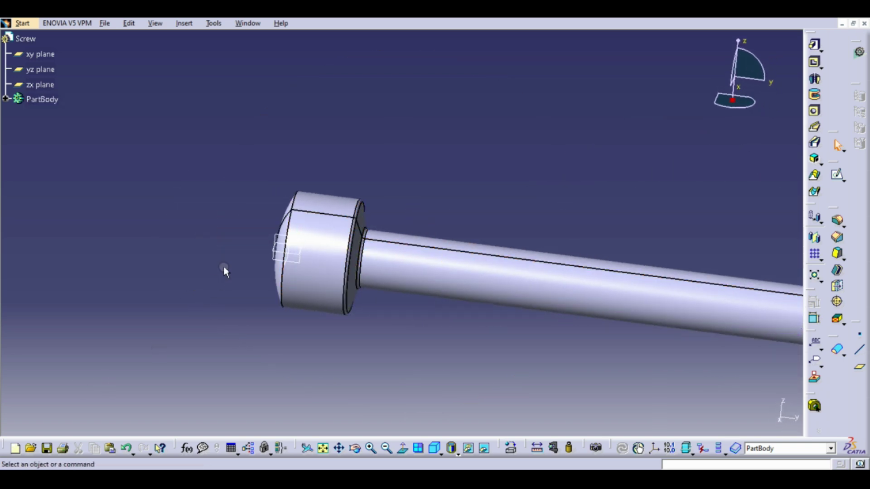
Save the part as Screw in the Lessons folder as a CATPart
left_click(105, 23)
left_click(109, 92)
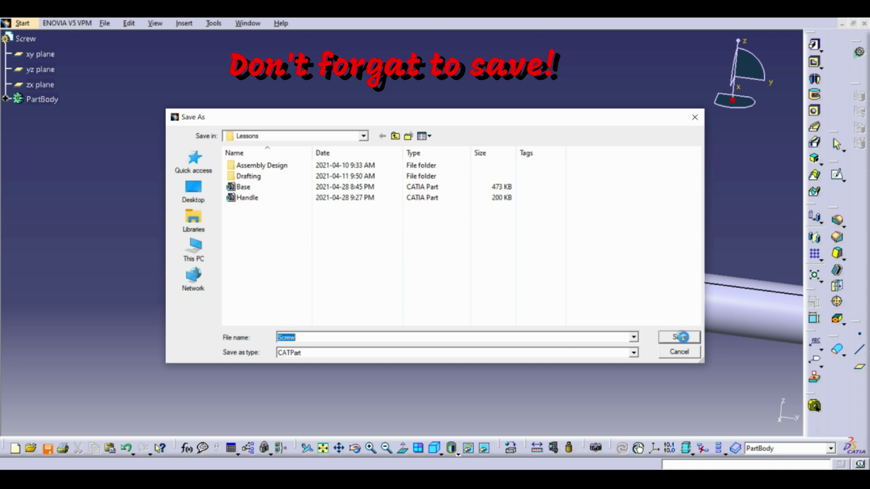
left_click(682, 337)
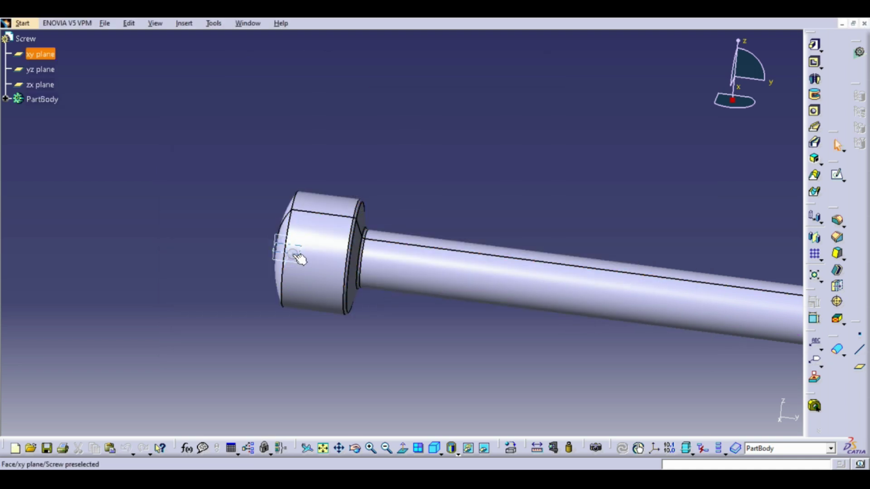
left_click(814, 111)
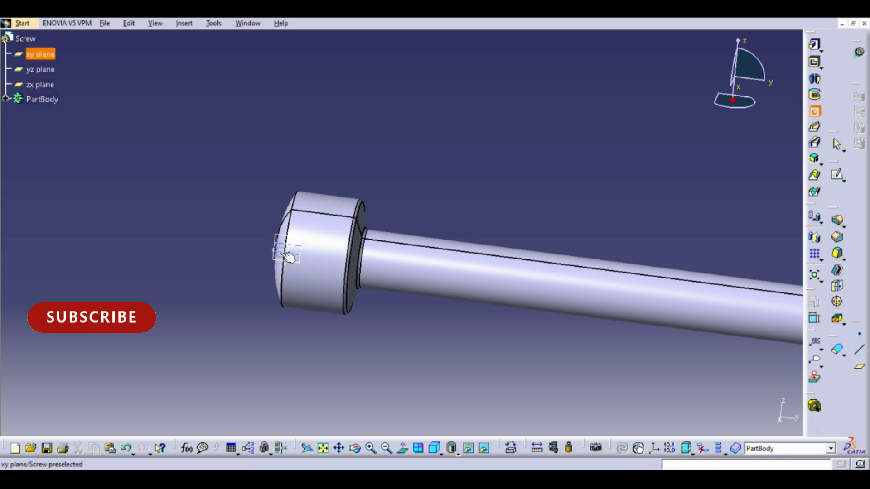
left_click(282, 253)
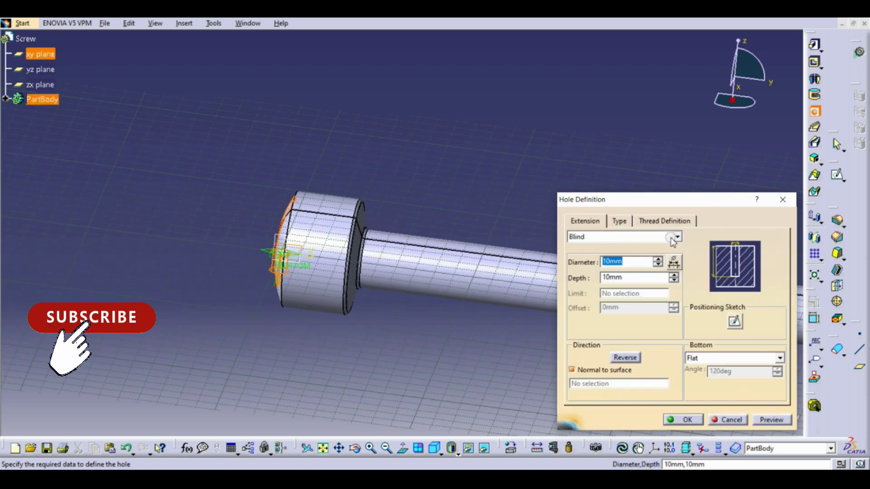
left_click(732, 419)
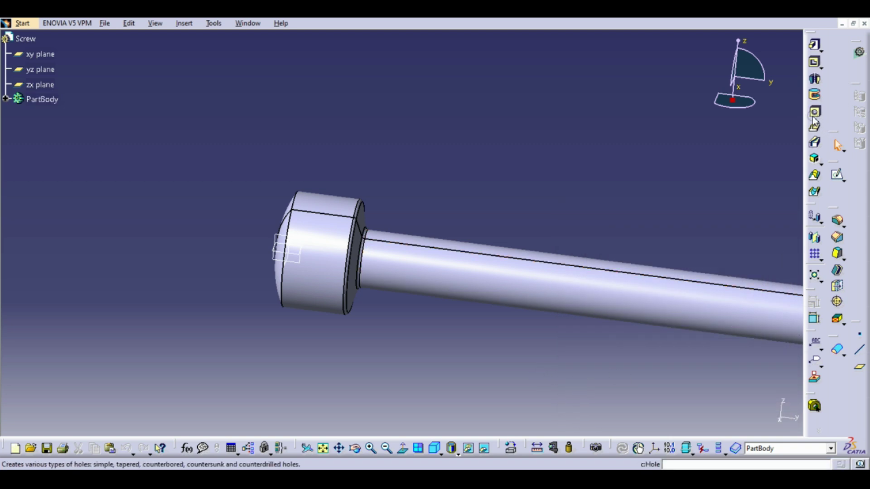
Start a hole on the cylindrical side of the screw head and set its extension to Up To Next
left_click(808, 112)
left_click(330, 197)
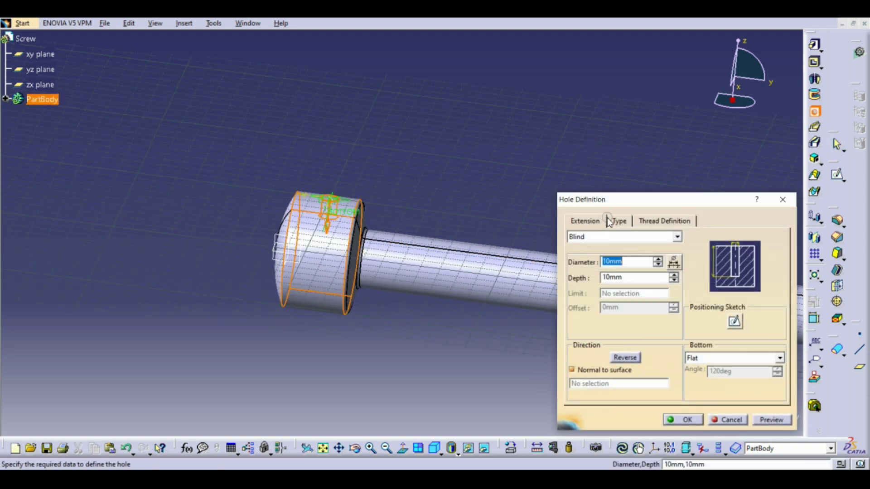
left_click(678, 238)
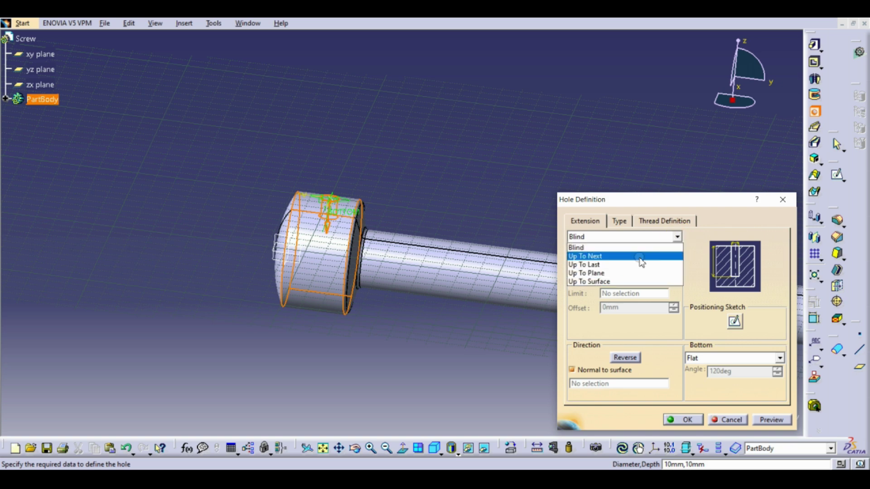
left_click(619, 257)
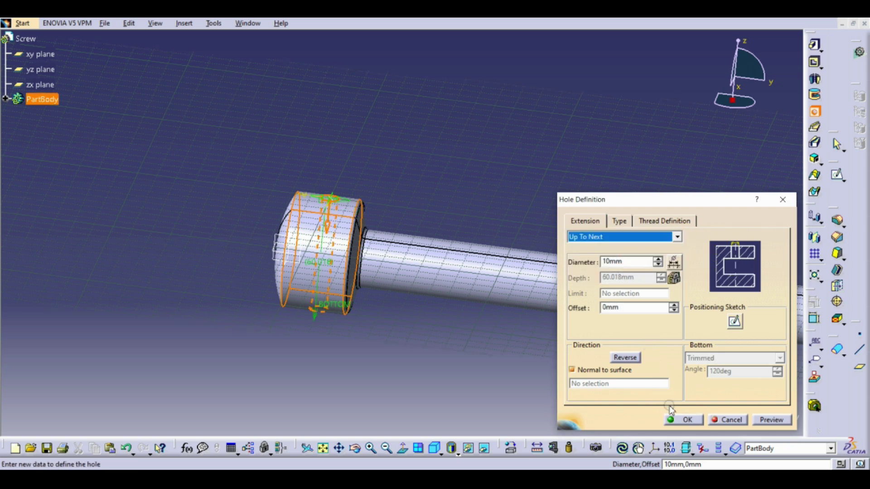
Constrain the hole centre 18 mm from the edge where the head's dome meets its side, and create the hole
left_click(735, 321)
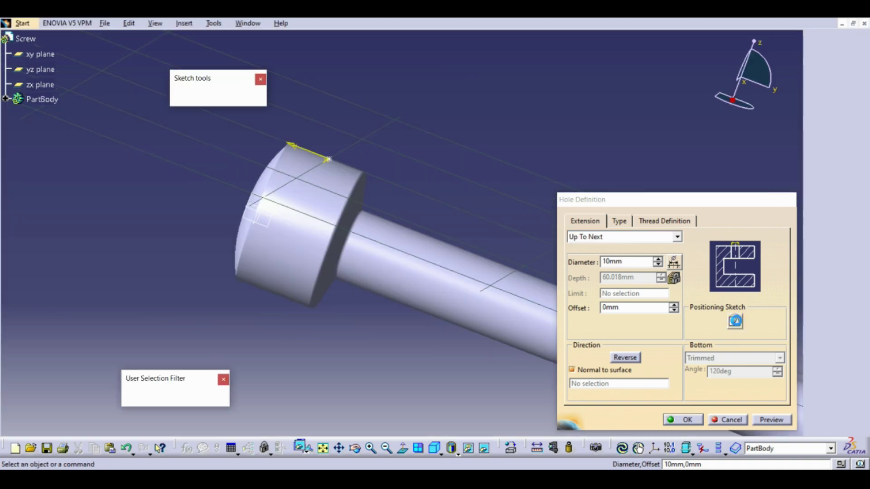
middle_click_drag(412, 171, 549, 231)
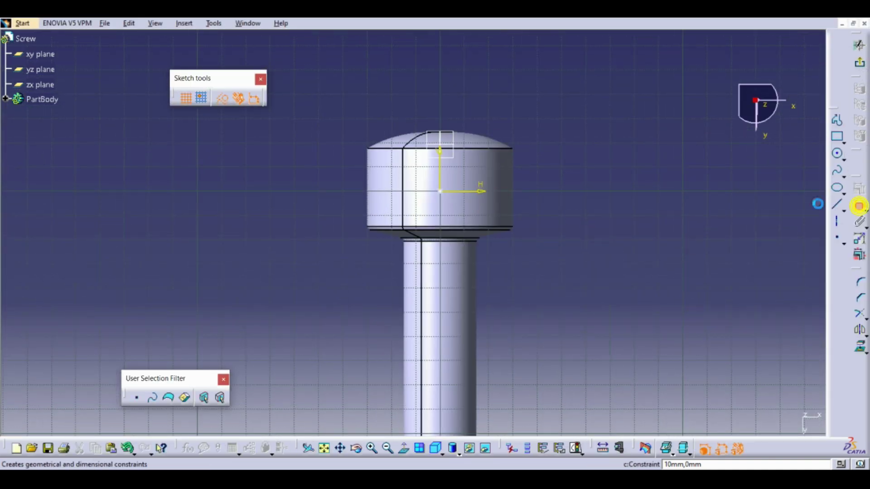
left_click(859, 206)
left_click(442, 194)
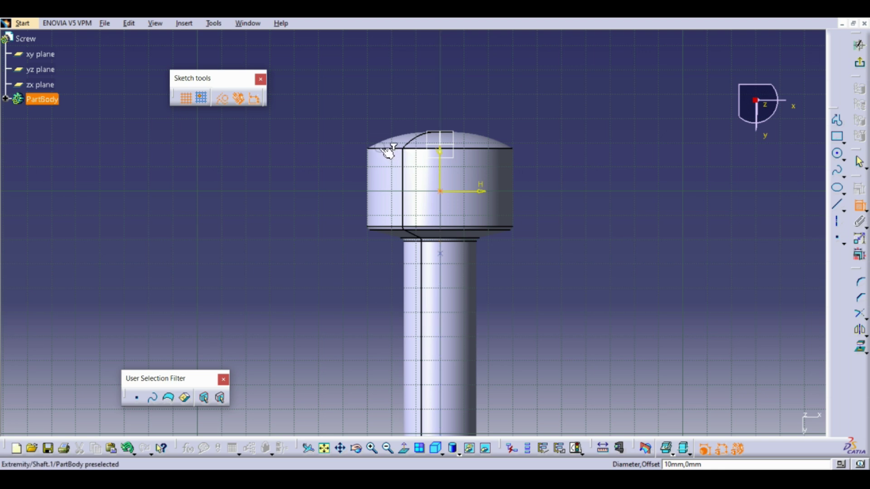
left_click(498, 151)
left_click(594, 166)
double_click(595, 167)
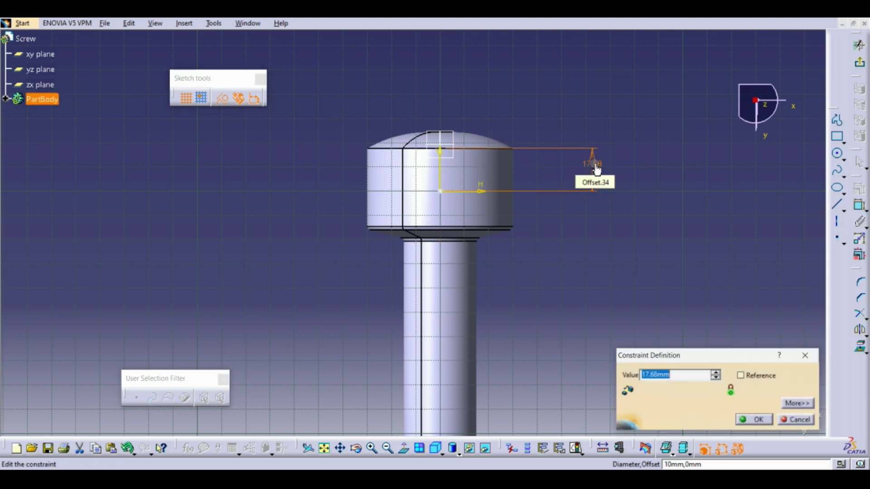
type("18")
key("Return")
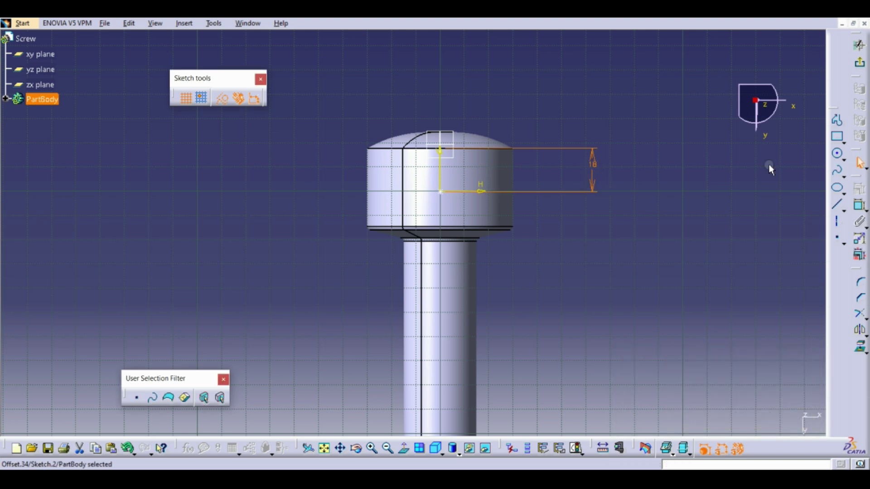
left_click(859, 63)
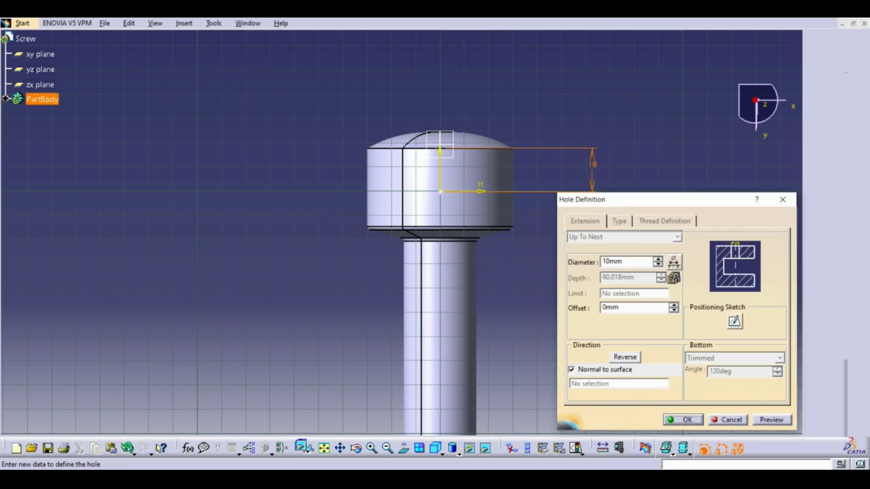
left_click(687, 419)
middle_click_drag(445, 315, 436, 349)
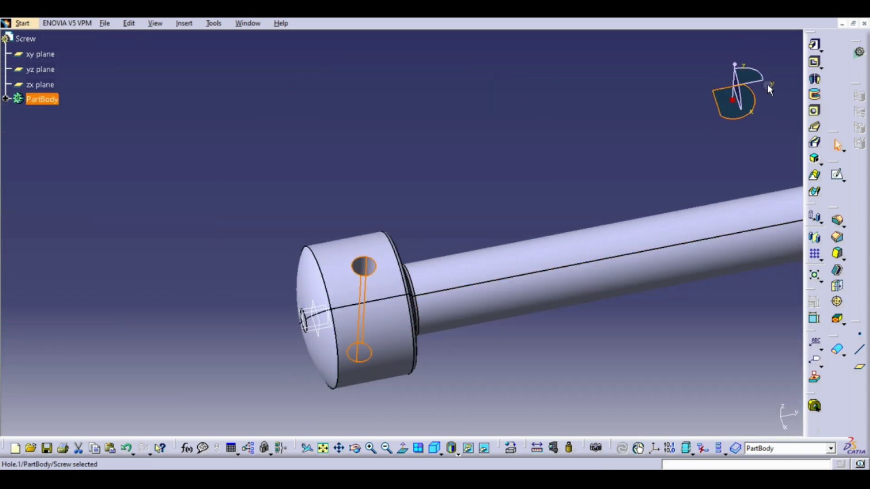
left_click(510, 351)
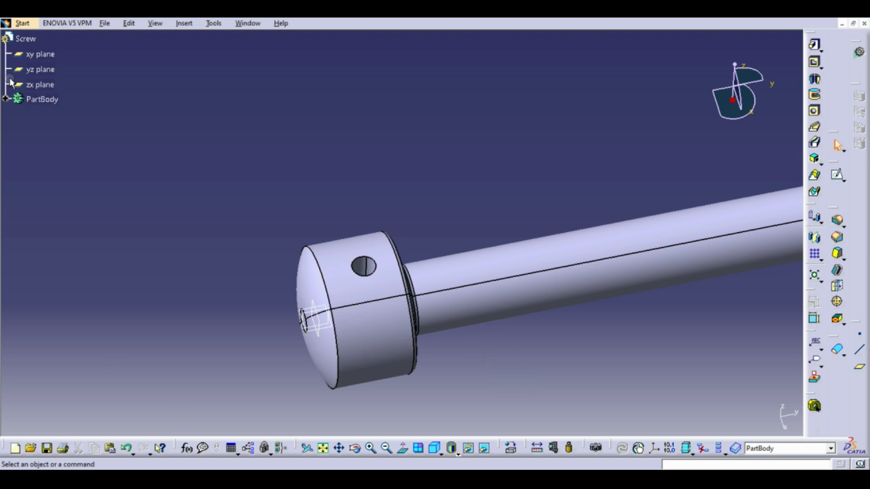
Edit the cross hole in the screw head and set its diameter to 21 mm
left_click(6, 99)
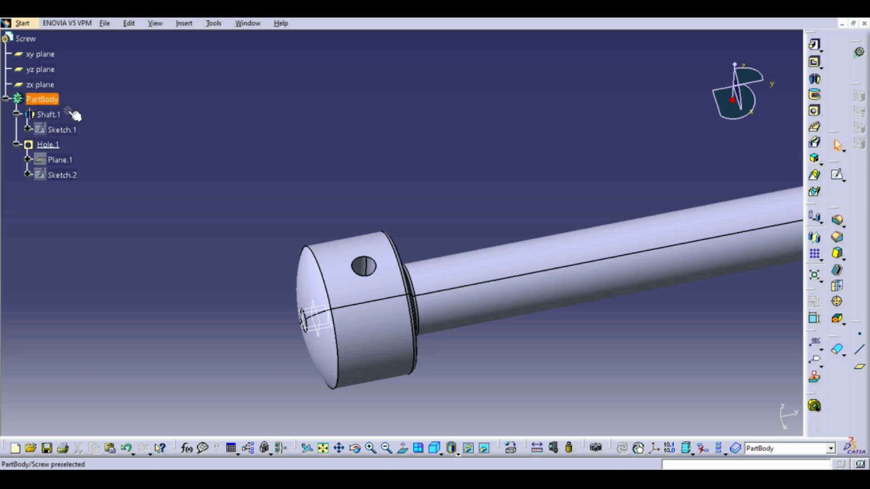
double_click(48, 144)
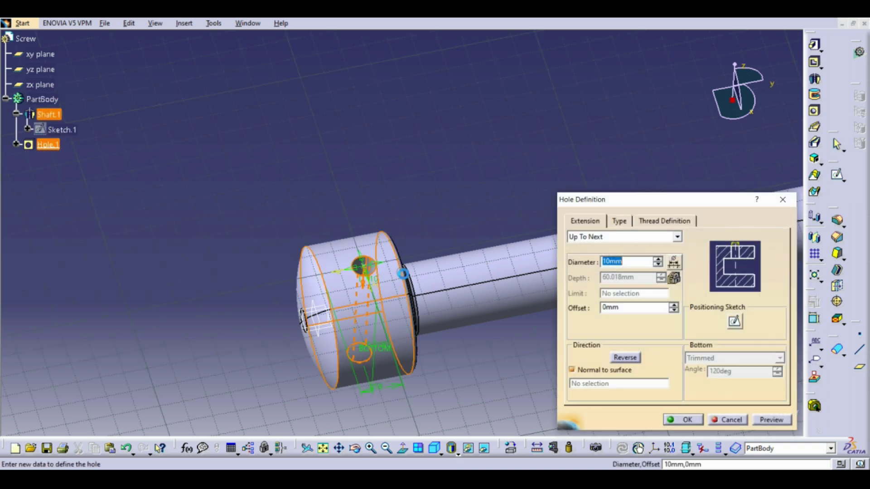
type("21")
key("Return")
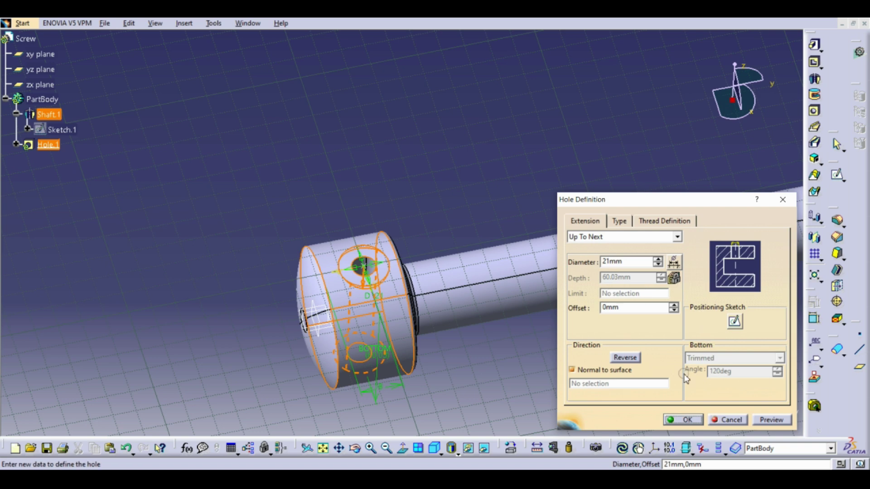
left_click(682, 419)
middle_click_drag(457, 162, 568, 222)
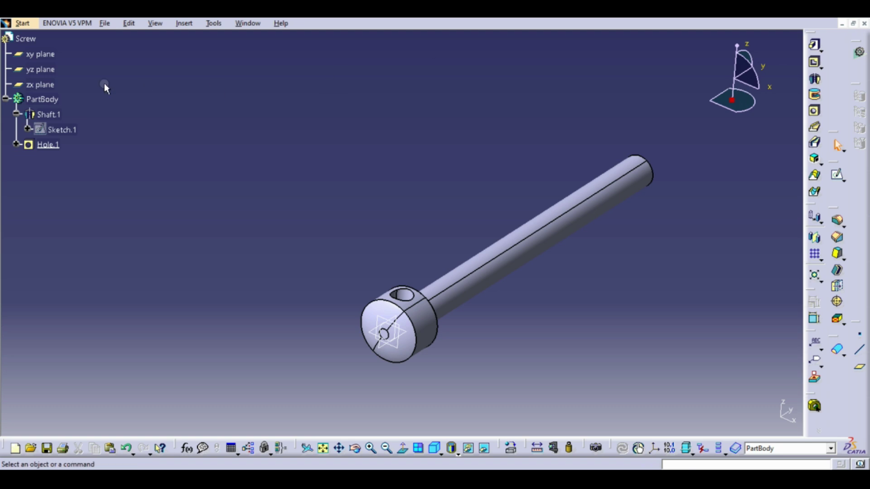
Save the Screw part with the enlarged cross hole
left_click(103, 23)
left_click(108, 94)
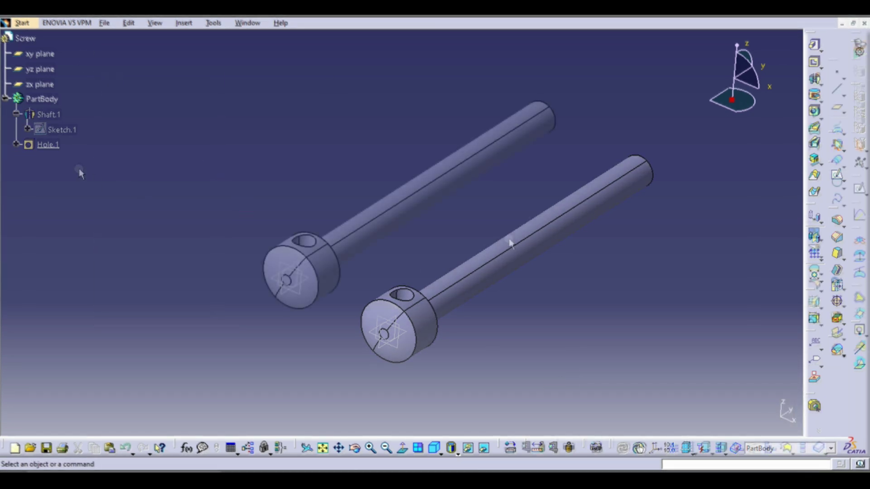
middle_click_drag(446, 223, 507, 263)
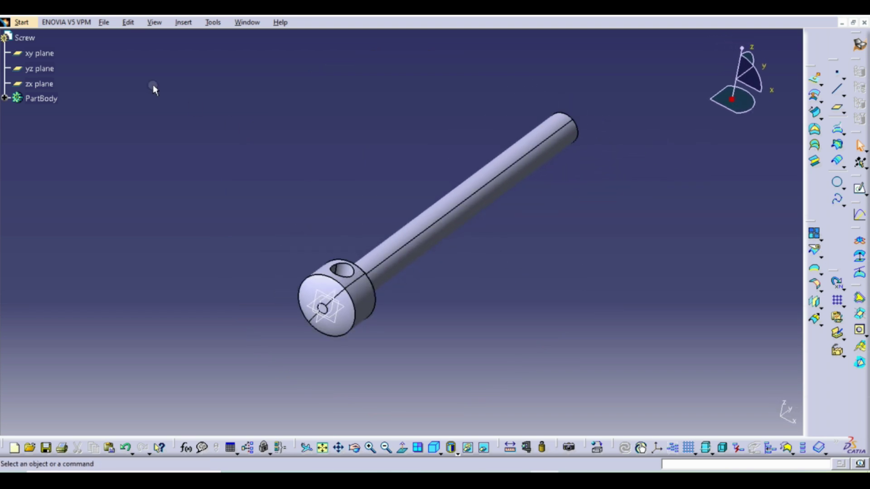